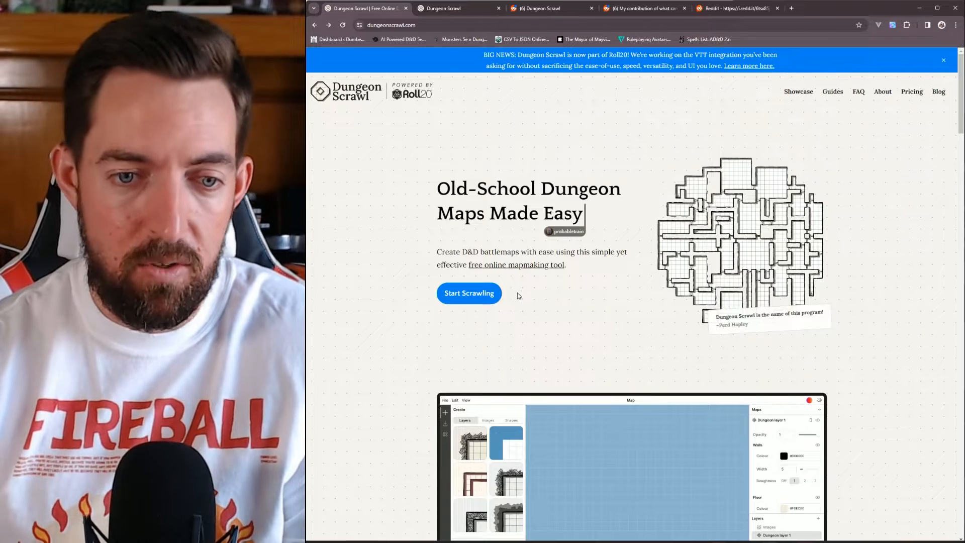
Launch the Dungeon Scrawl map editor and browse the top posts of the r/dungeonscrawl community on Reddit.
left_click(468, 297)
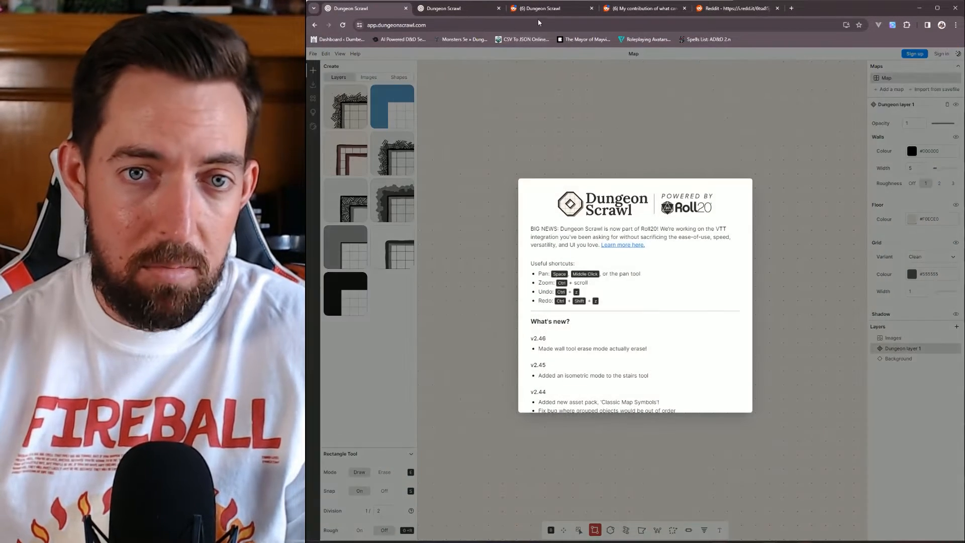
left_click(550, 10)
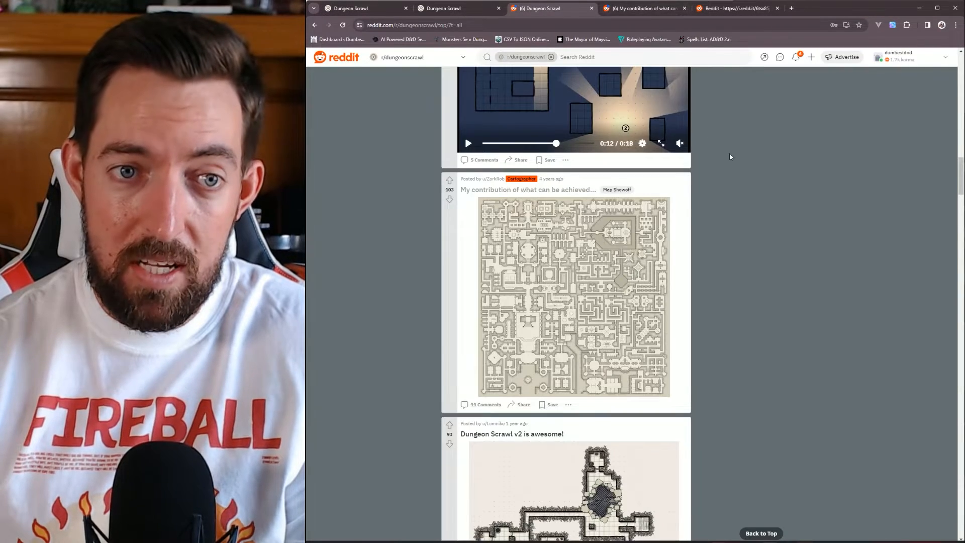
scroll(728, 152, "up", 12)
scroll(729, 152, "up", 8)
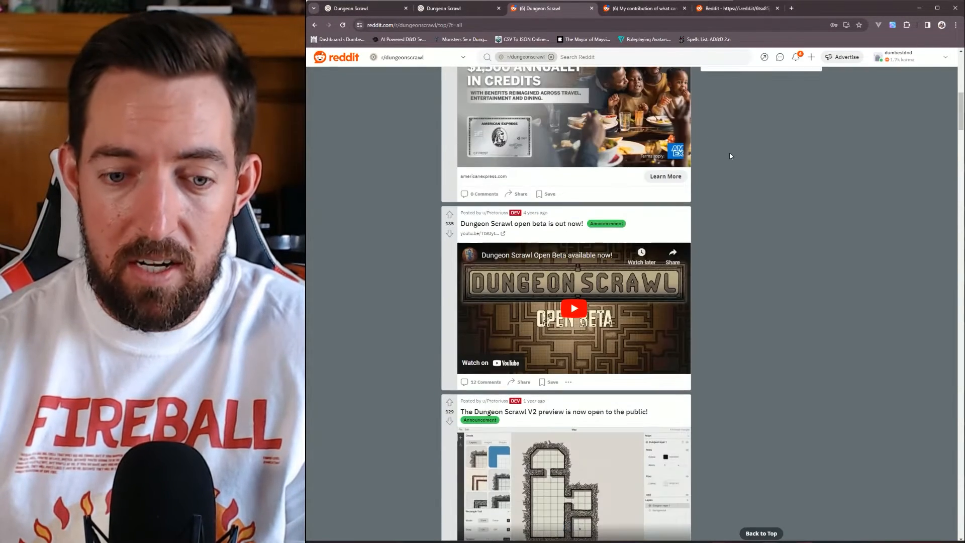
Open the full-size image from the post "My contribution of what can be achieved..." and examine the dungeon map's details up close.
left_click(653, 9)
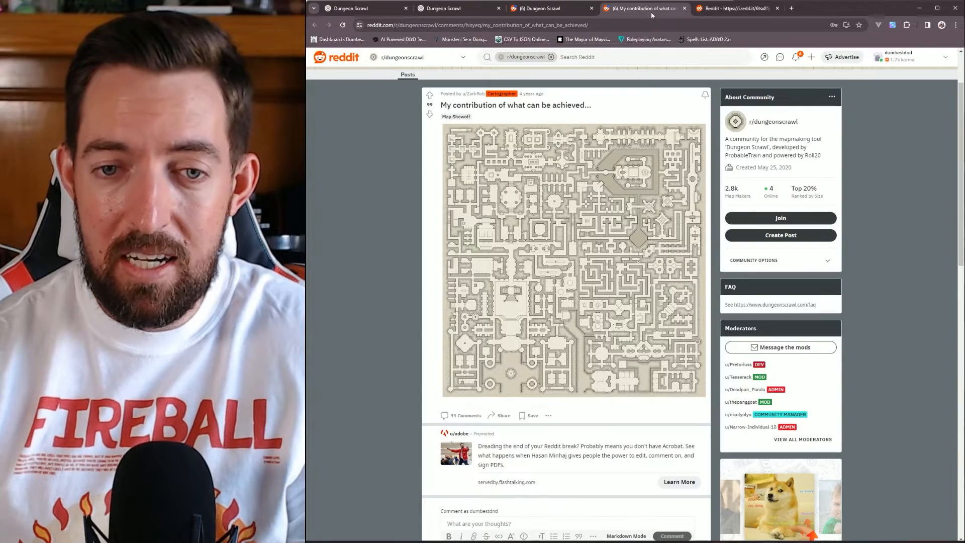
left_click(608, 202)
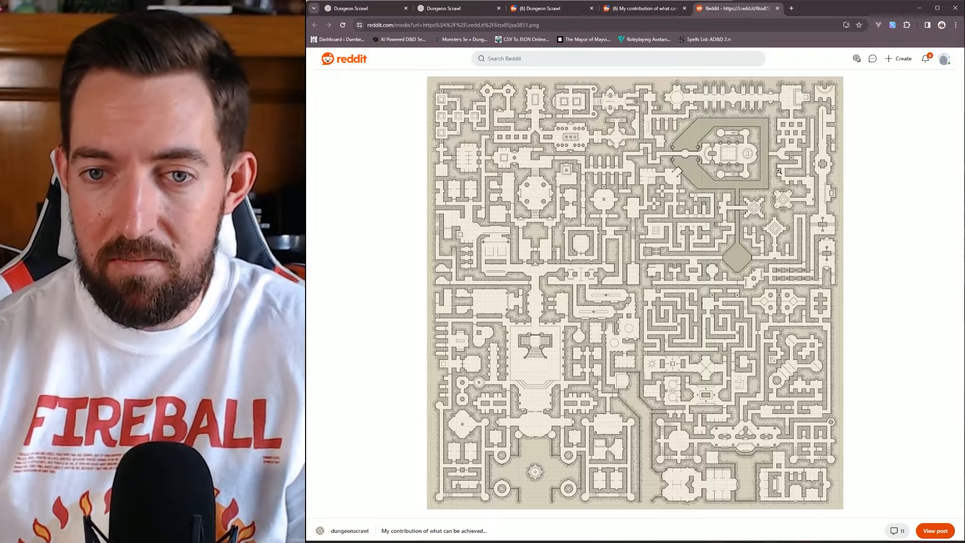
left_click(709, 242)
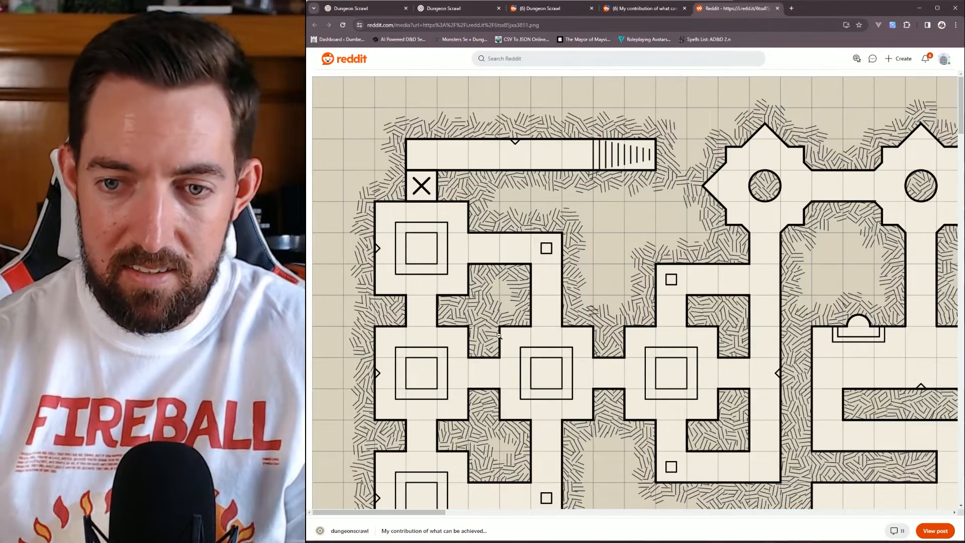
left_click_drag(423, 512, 650, 512)
scroll(679, 416, "down", 6)
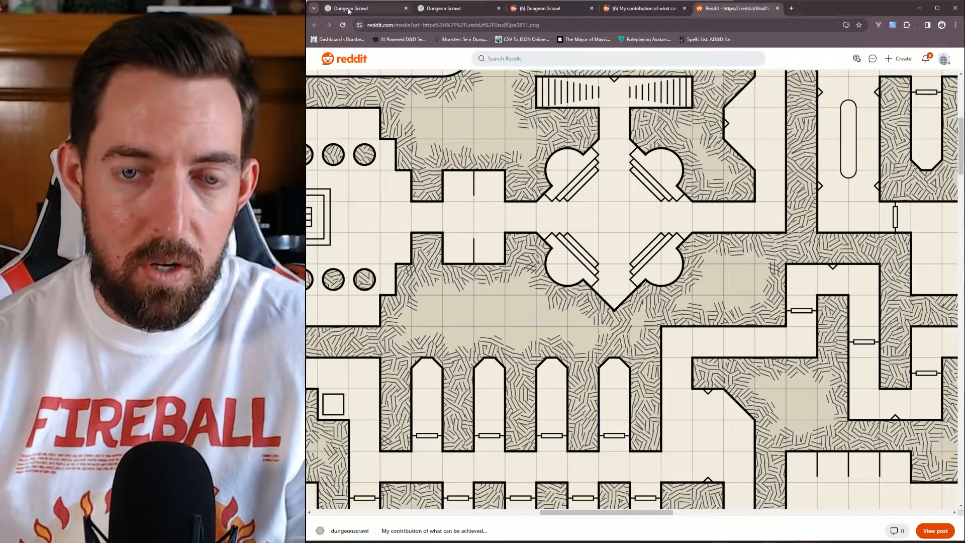
left_click(732, 229)
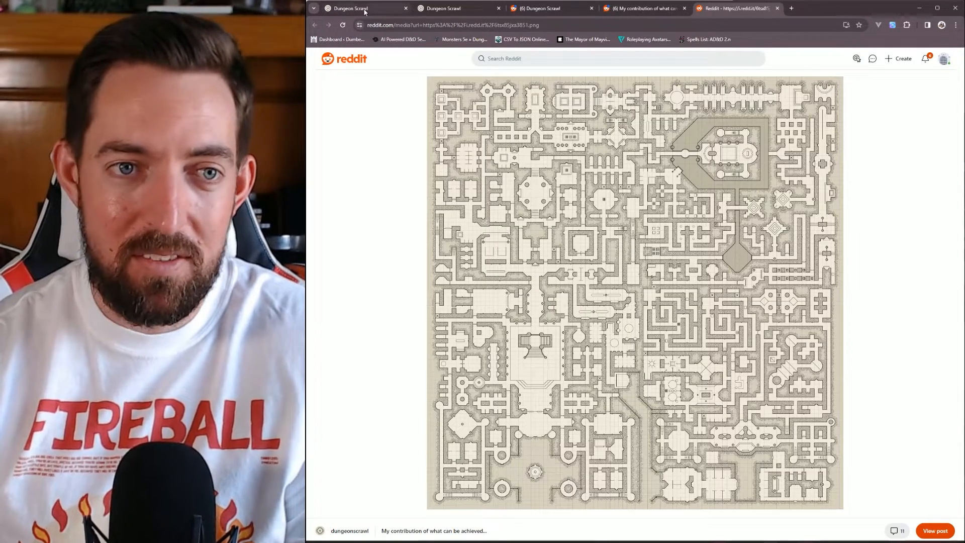
Switch back to the Dungeon Scrawl editor, add a new dungeon layer in the first hatched-wall style and apply that style to it.
left_click(366, 10)
left_click(348, 102)
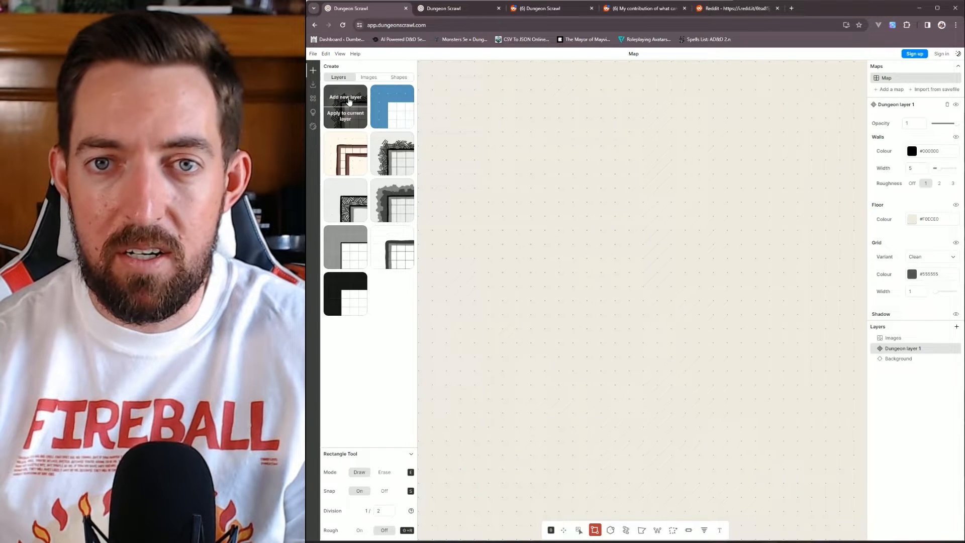
left_click(348, 98)
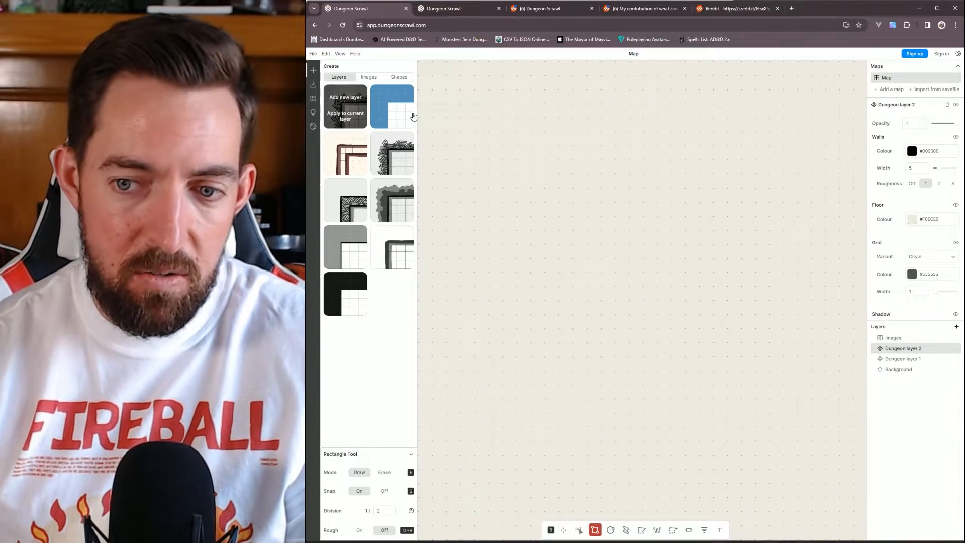
left_click(349, 116)
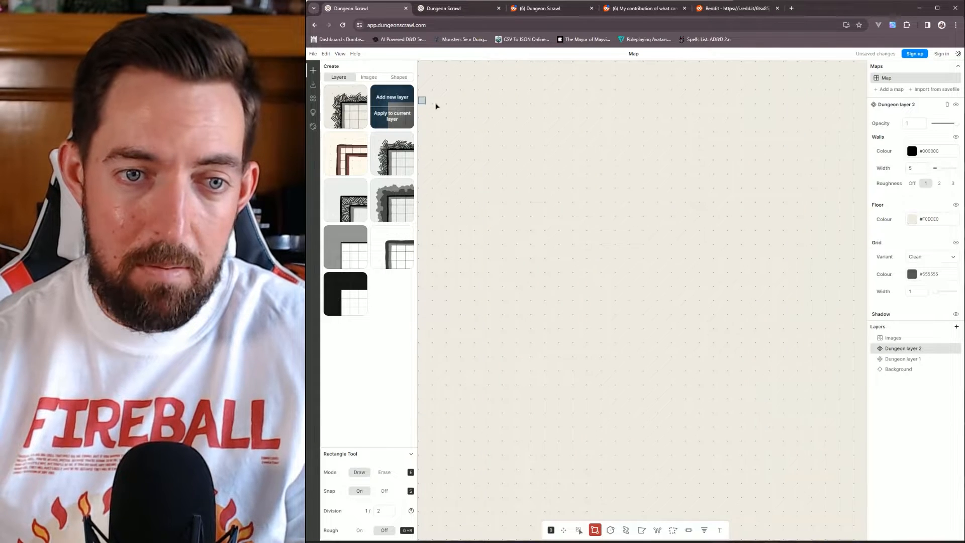
mouse_move(386, 106)
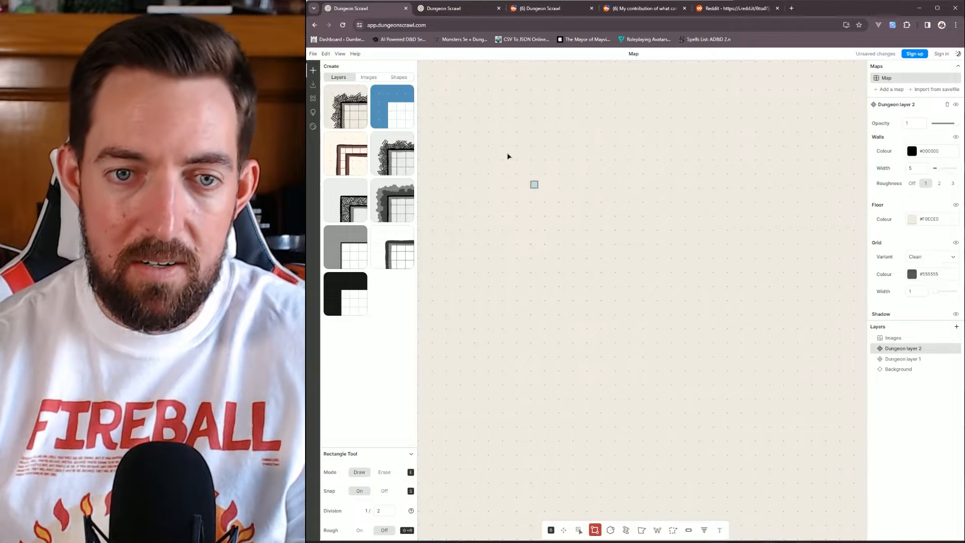
Draw a large rectangular room about 14 squares wide, with a corridor below it leading to a smaller room and a narrower corridor.
mouse_move(532, 134)
left_mouse_down()
mouse_move(598, 186)
mouse_move(727, 251)
left_mouse_up()
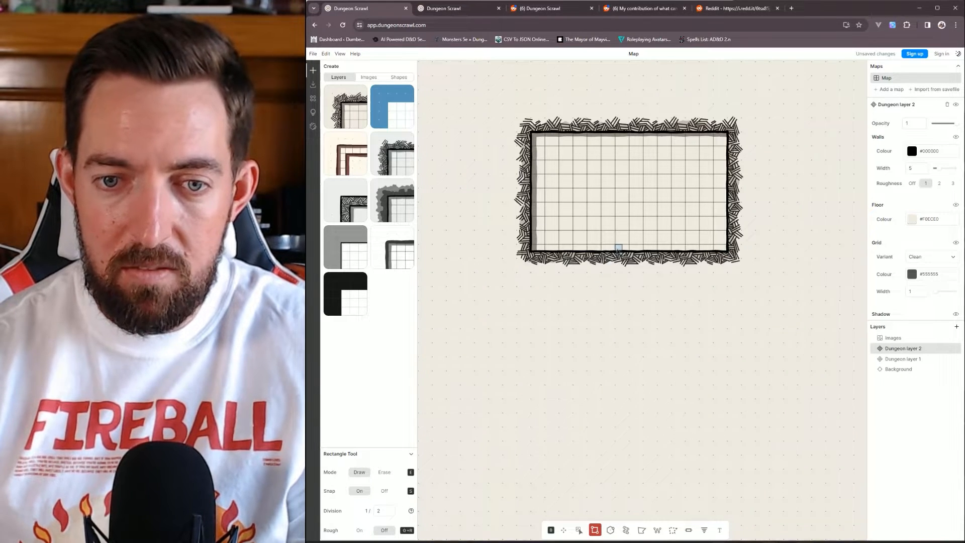
left_click_drag(619, 248, 683, 319)
scroll(661, 451, "down", 3)
scroll(660, 451, "up", 2)
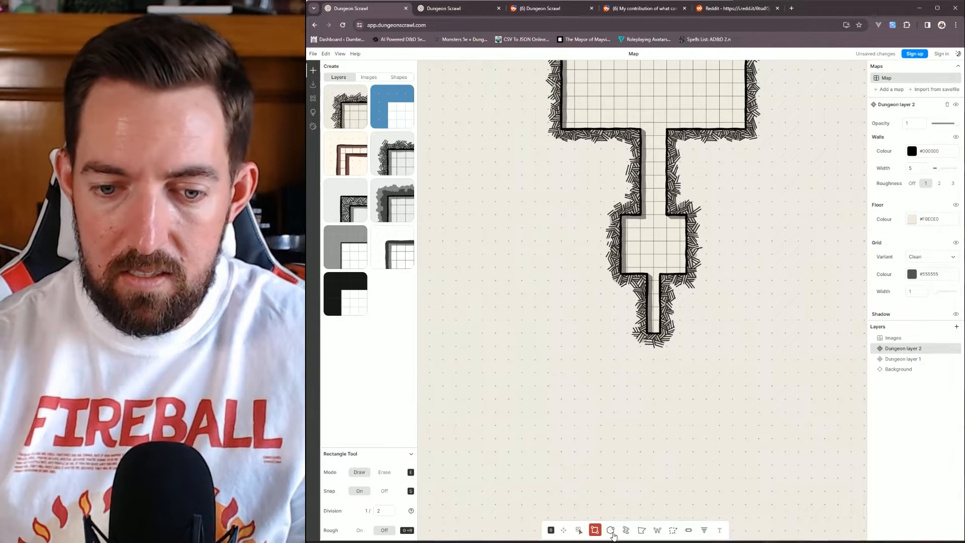
Set the Regular Polygon tool to 8 sides.
left_click(610, 530)
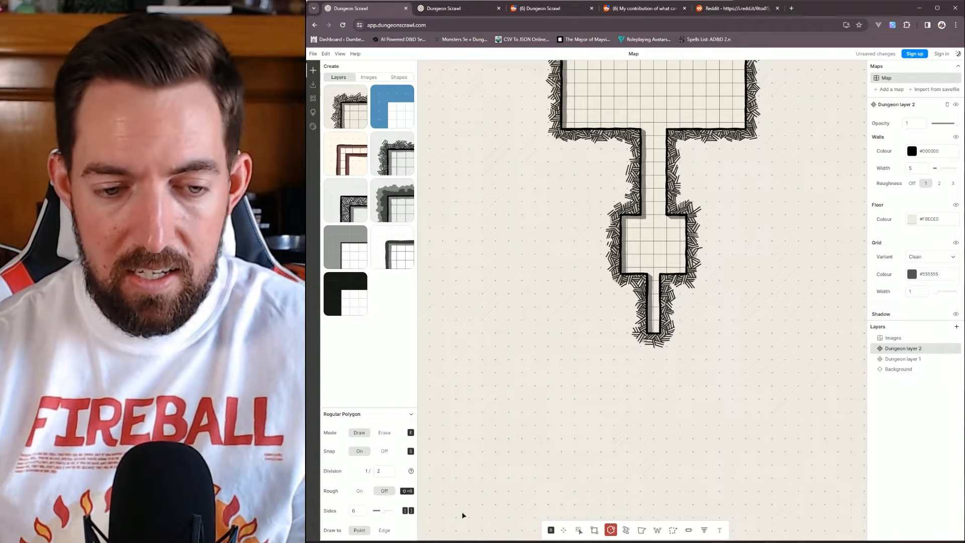
double_click(360, 509)
type("8")
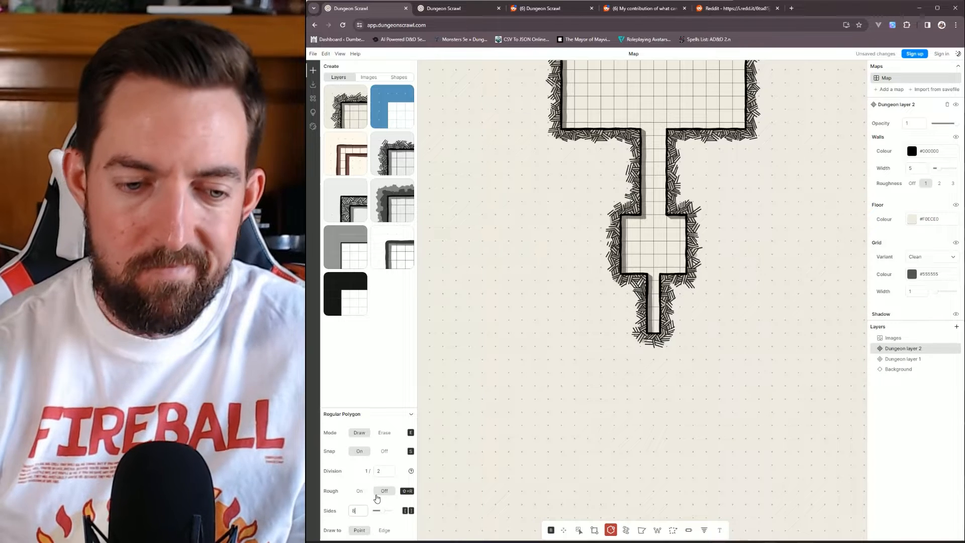
left_click(338, 508)
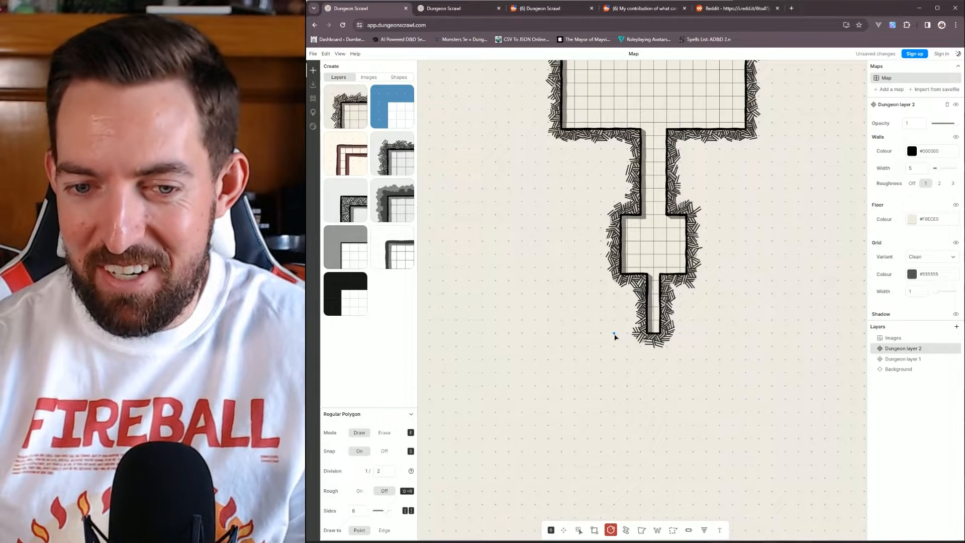
Draw an octagonal room about 12 squares across, joined to the lower end of the narrow corridor.
left_click_drag(614, 333, 676, 360)
key("Escape")
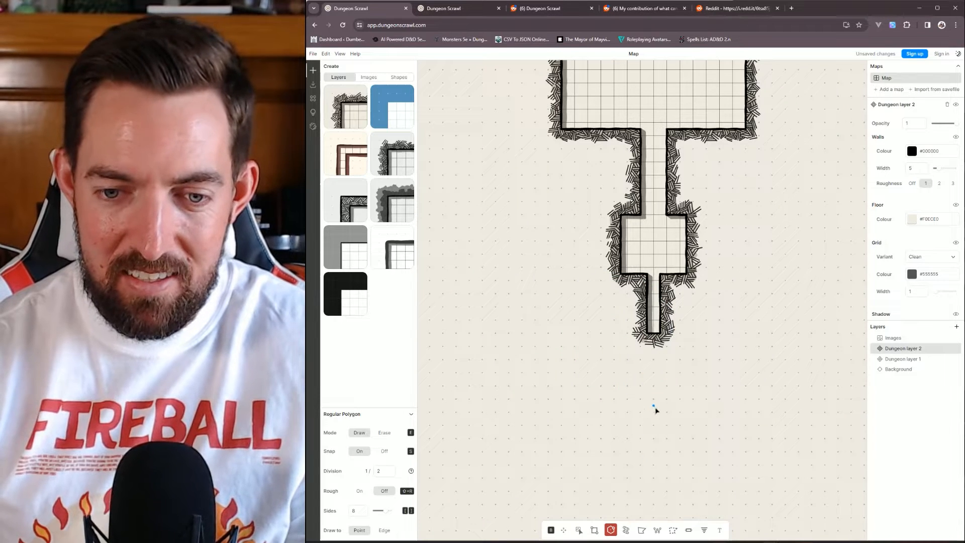
left_click_drag(654, 414, 620, 333)
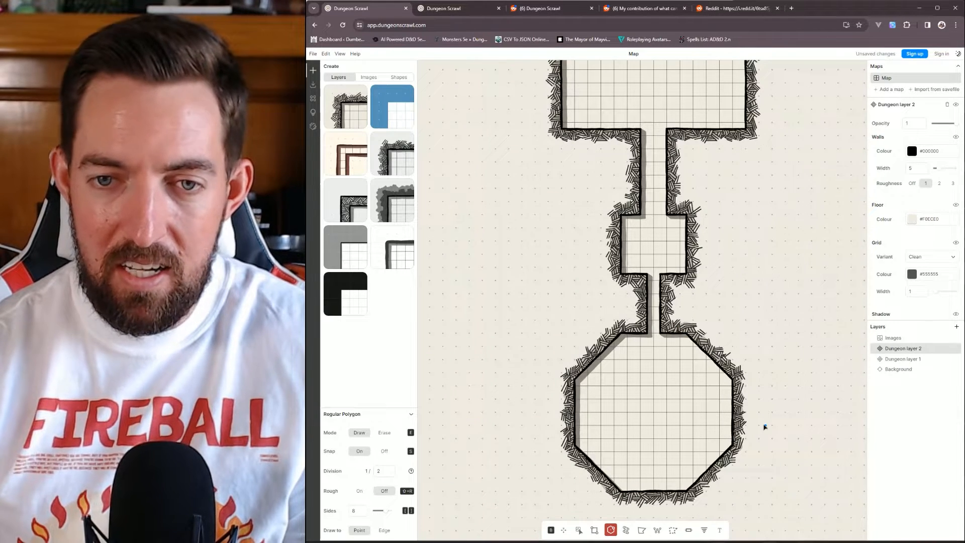
scroll(754, 293, "up", 5)
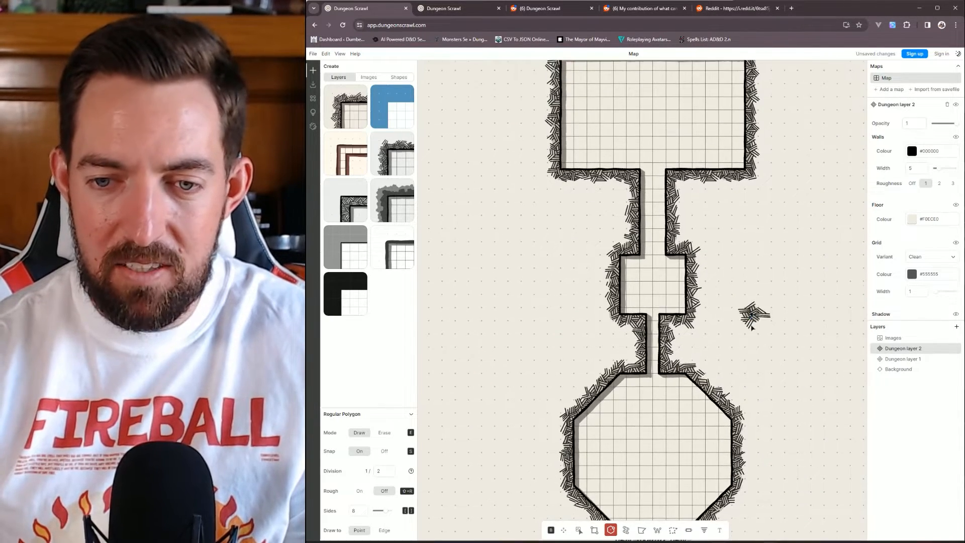
left_click_drag(737, 413, 731, 272)
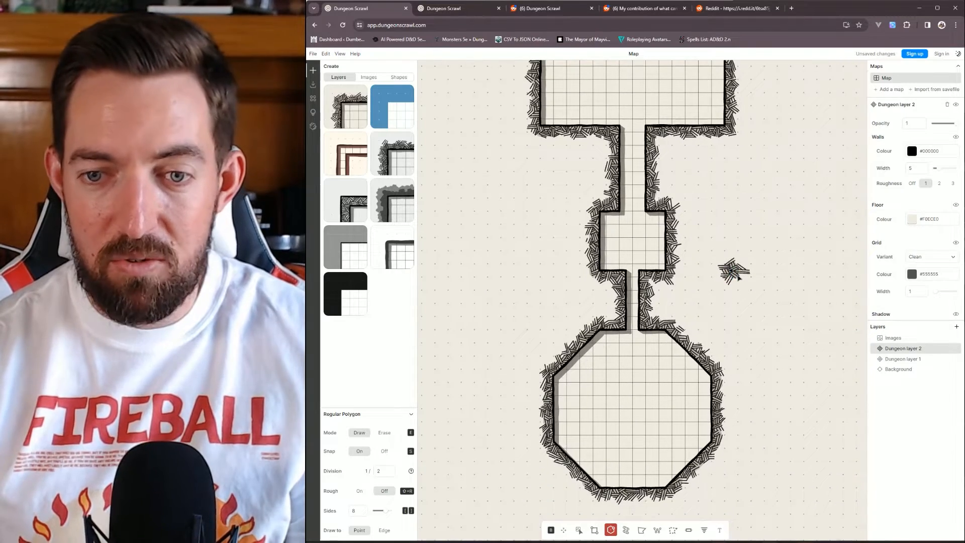
key("ctrl+z")
left_click_drag(748, 402, 769, 250)
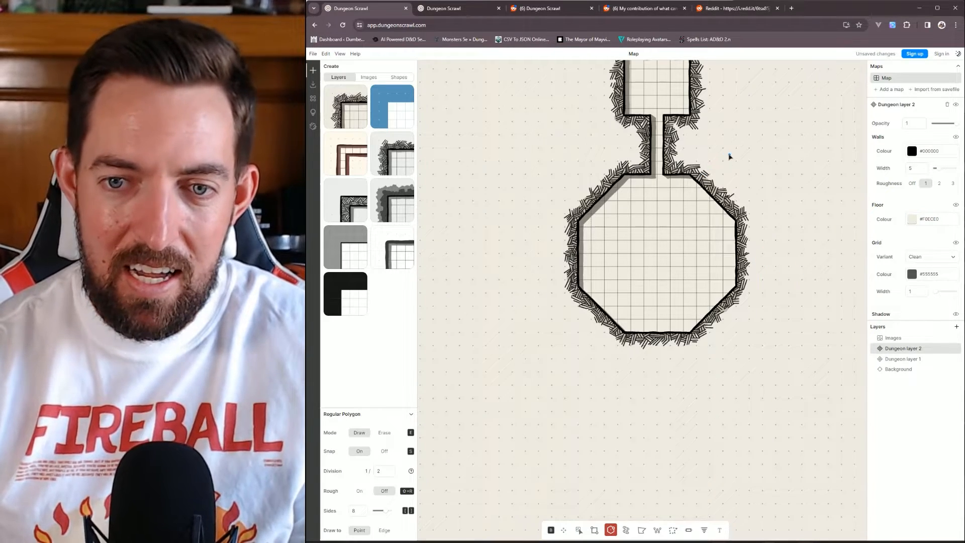
left_click_drag(730, 156, 724, 232)
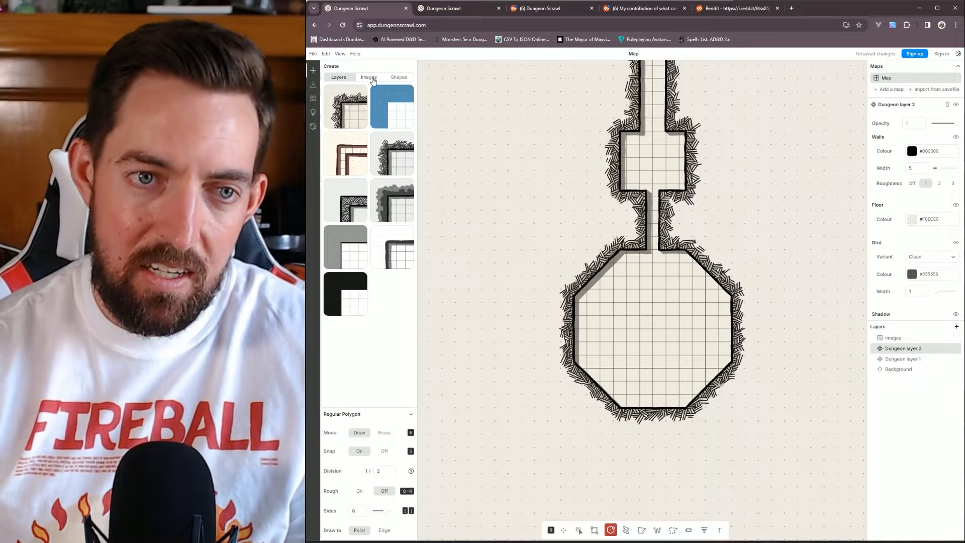
Place the red L-shaped modular sofa from the 2 Minute Tabletop image assets against the left wall of the octagonal room.
left_click(371, 79)
scroll(384, 256, "down", 5)
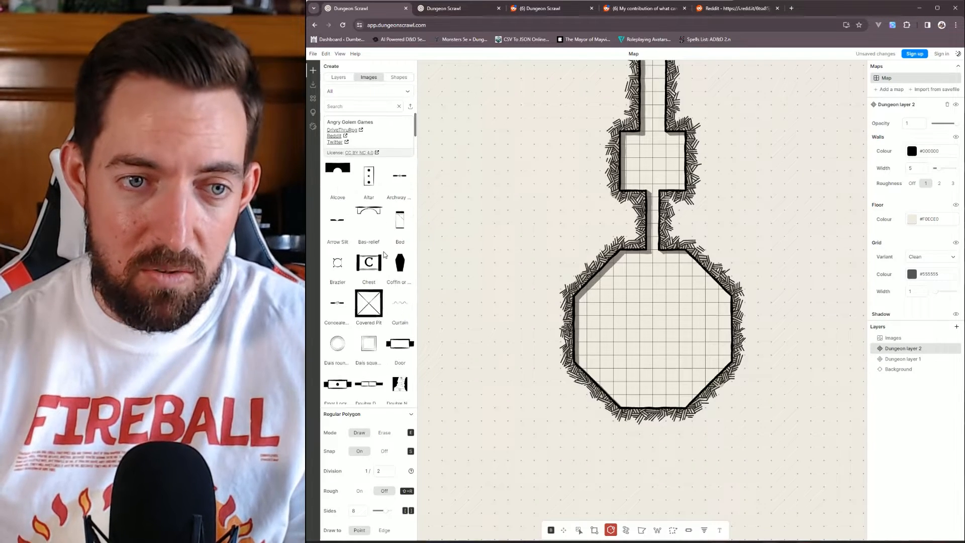
scroll(386, 262, "down", 10)
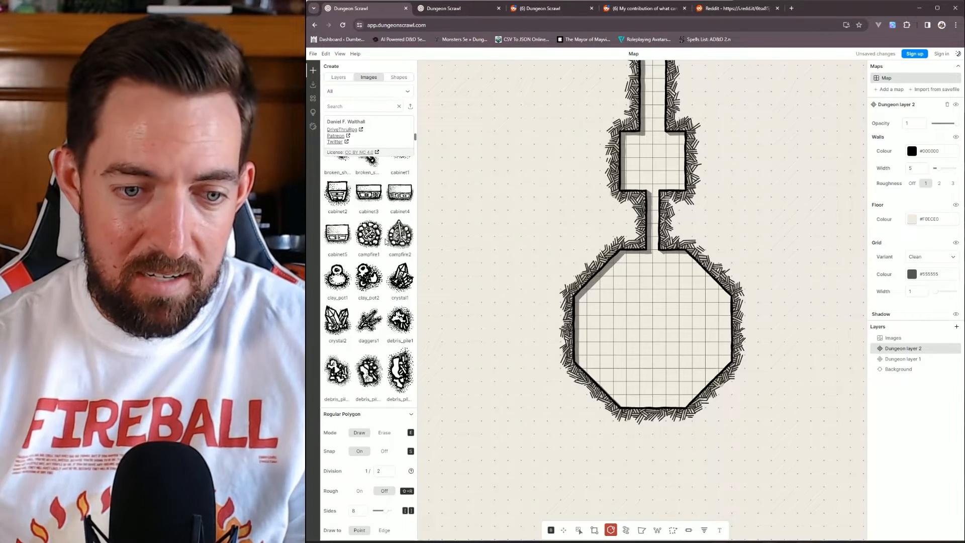
scroll(384, 242, "down", 2)
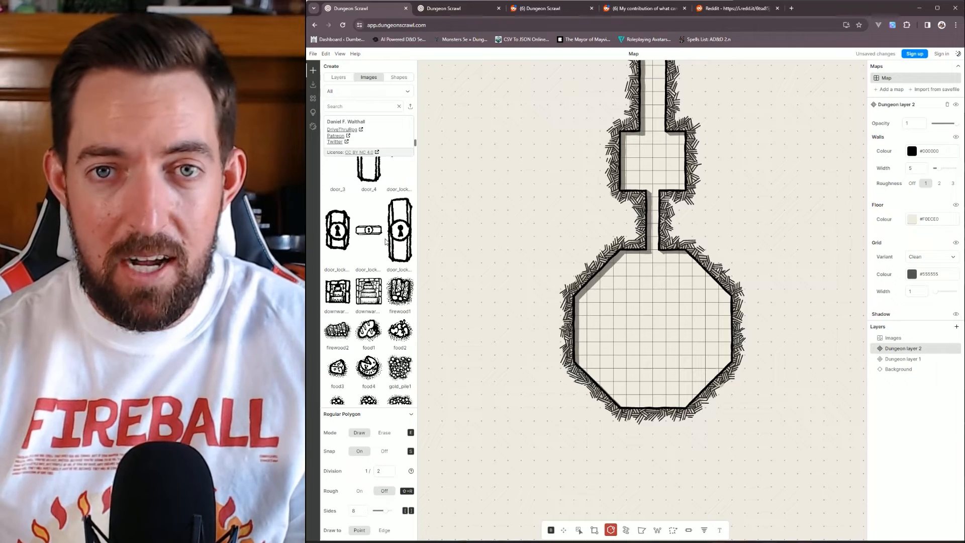
scroll(386, 241, "down", 10)
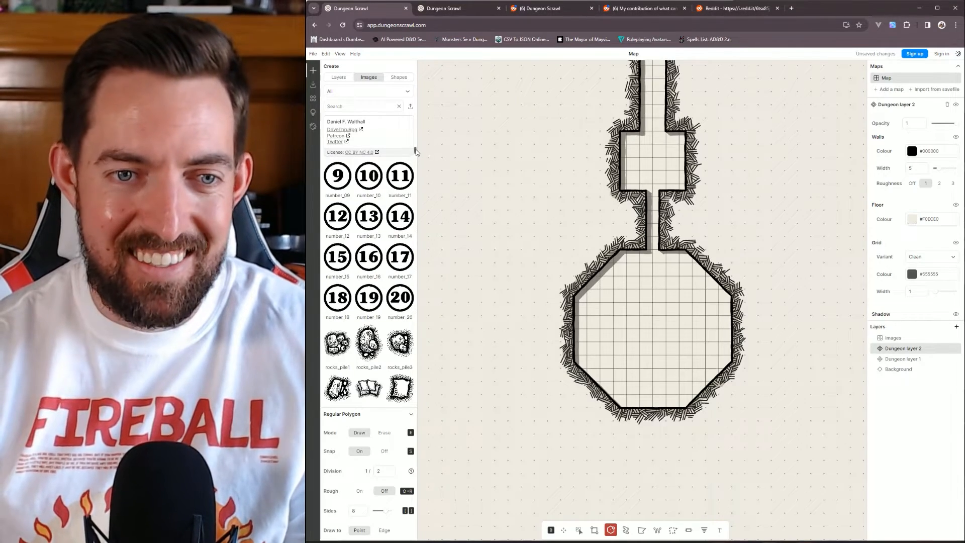
left_click_drag(415, 149, 412, 273)
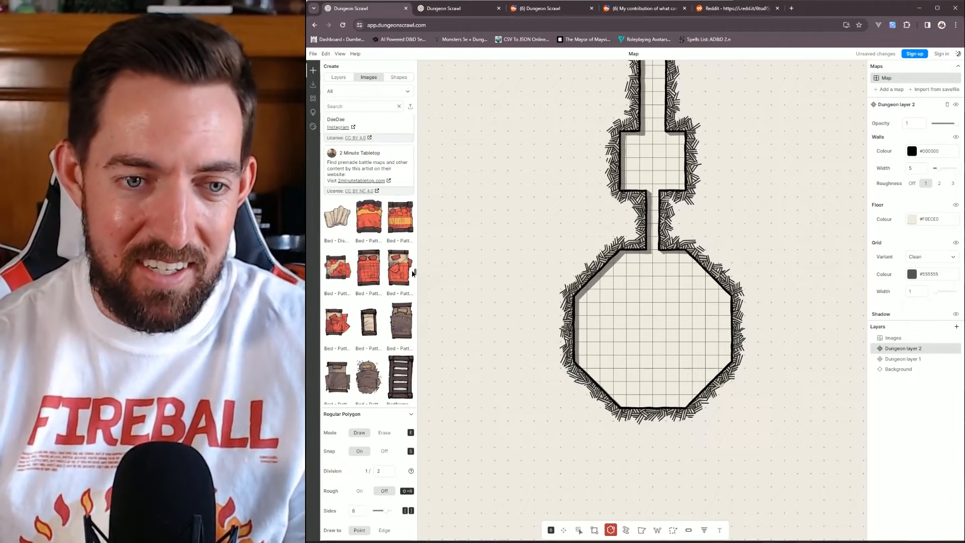
scroll(412, 274, "down", 5)
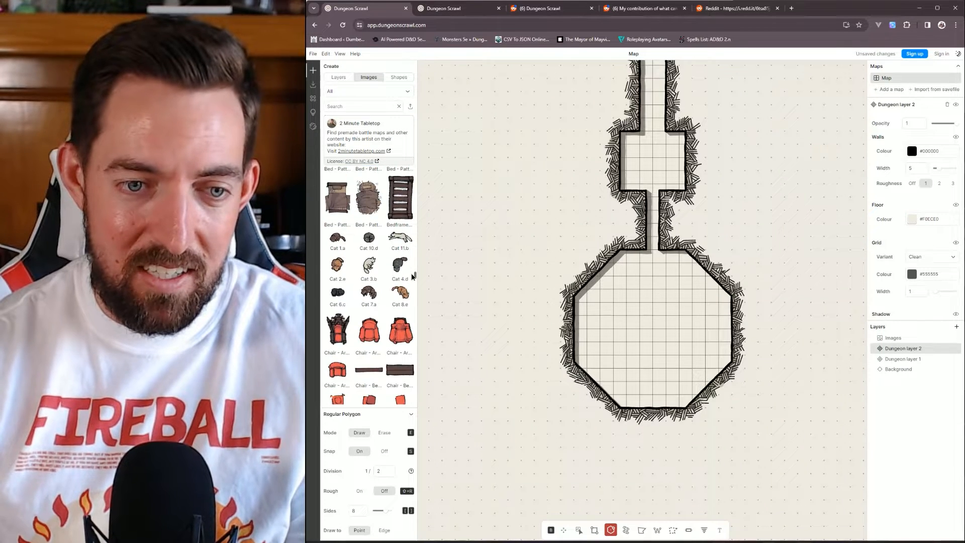
scroll(412, 276, "down", 3)
scroll(412, 279, "down", 5)
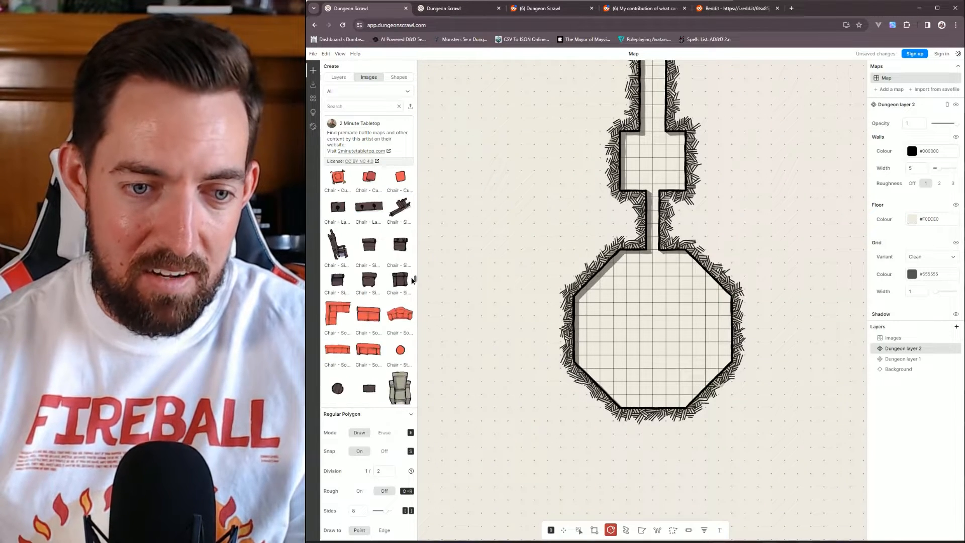
scroll(412, 280, "down", 3)
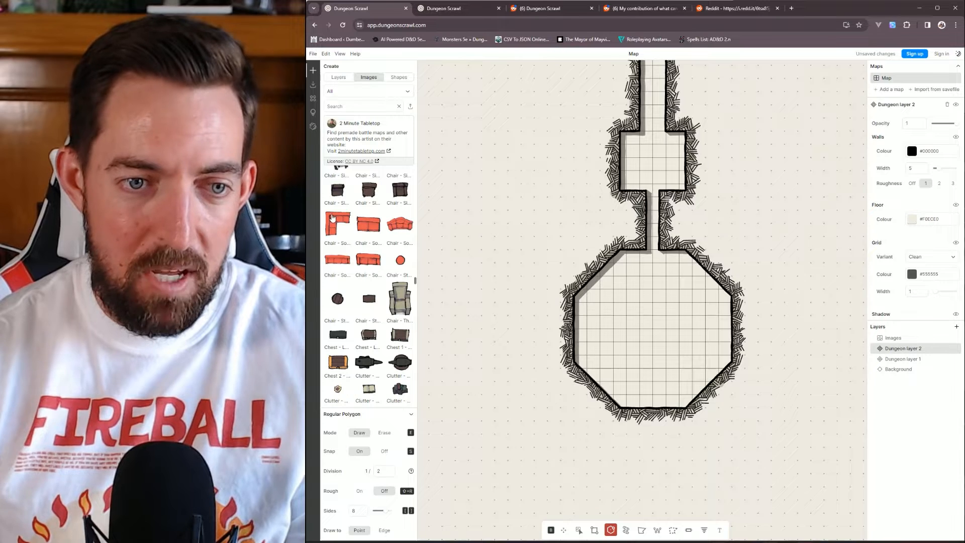
left_click_drag(335, 221, 601, 313)
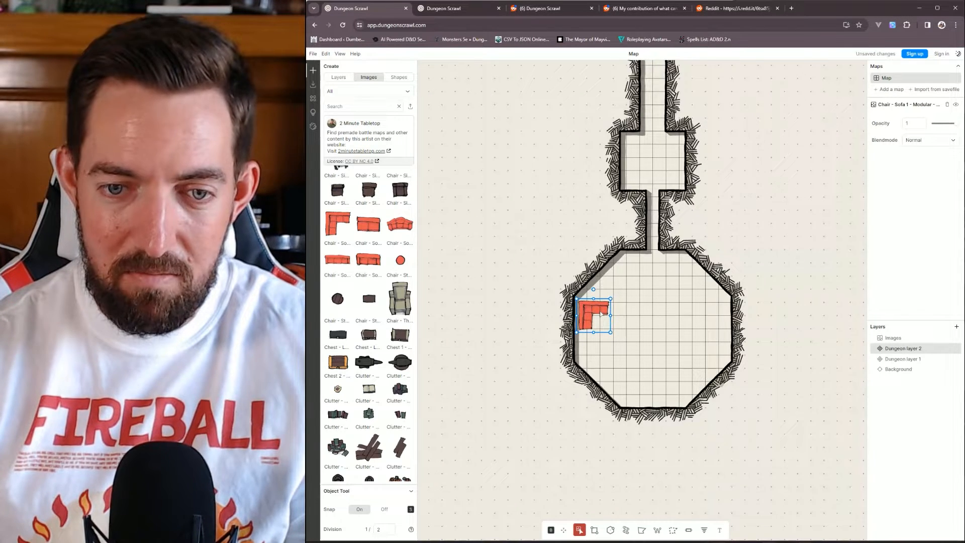
left_click(672, 330)
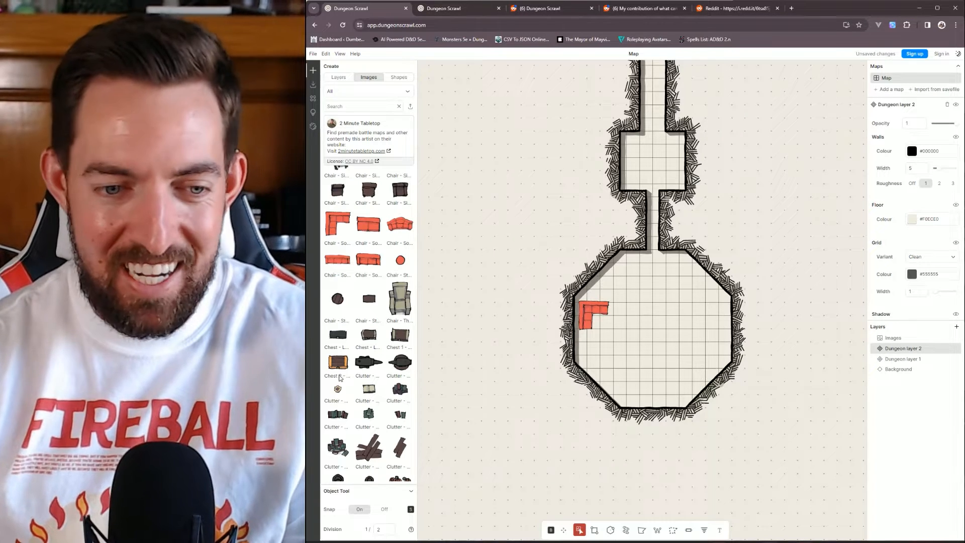
Place the "Clutter - Tankards - Full" image in the upper part of the octagonal room, to the right of the sofa.
scroll(380, 387, "down", 2)
scroll(380, 387, "down", 5)
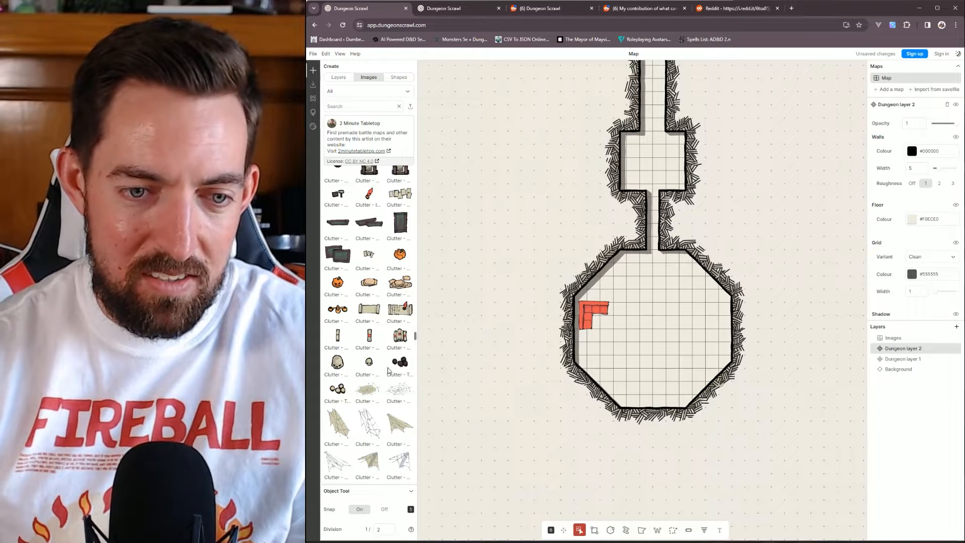
left_click(341, 389)
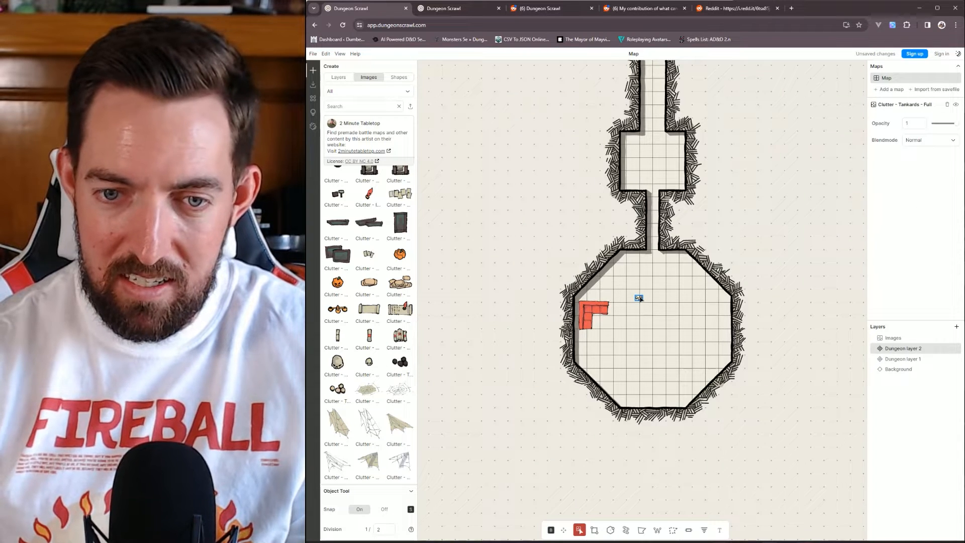
Move the tankards to the sofa's upper-left edge and place a second "Clutter - Tankards - Full" image just to their right.
left_click_drag(639, 298, 583, 299)
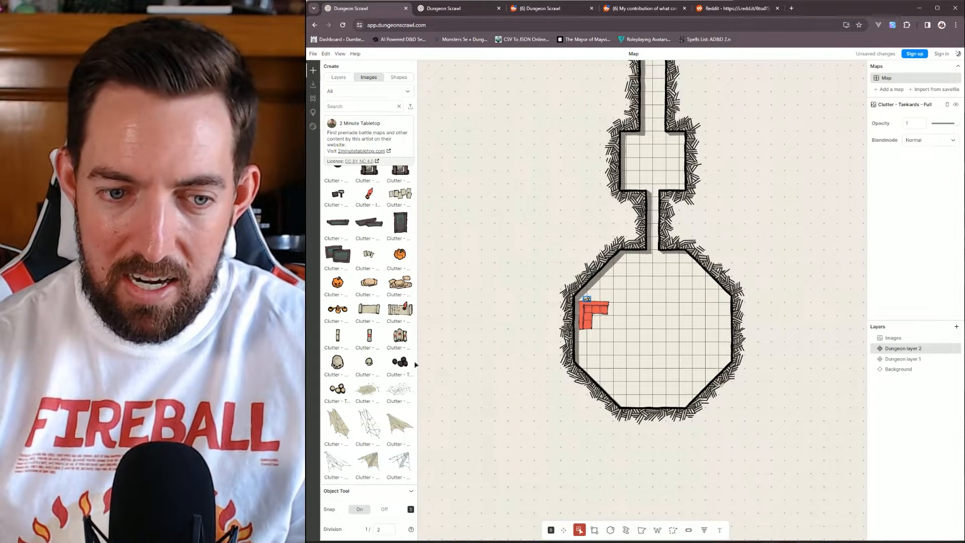
left_click(337, 388)
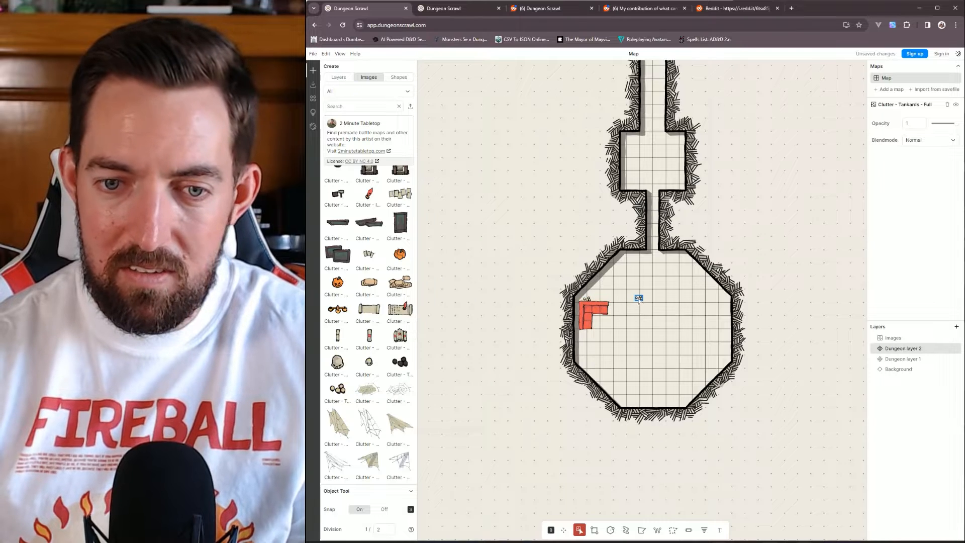
left_click_drag(639, 301, 597, 302)
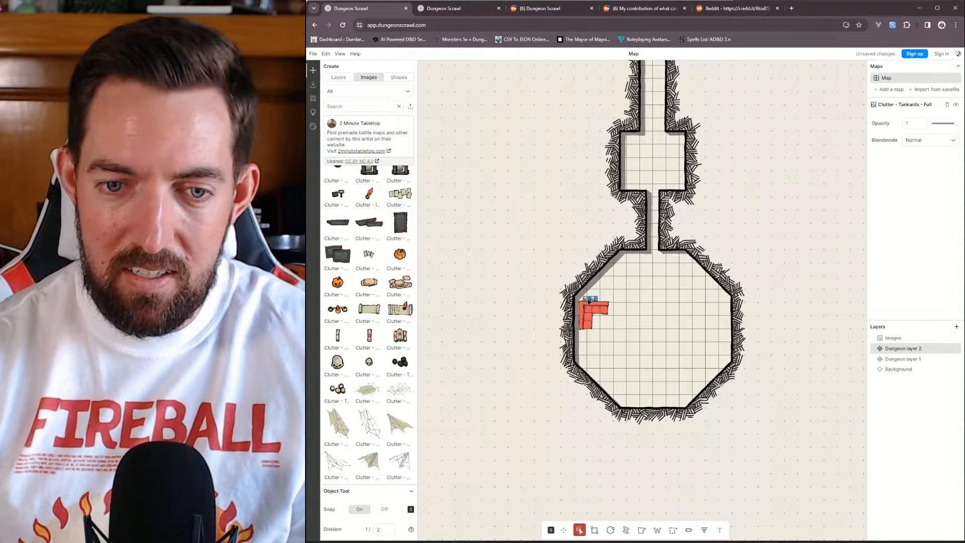
Duplicate the tankards twice and arrange the copies beside and above the originals along the sofa's upper edge.
key("ctrl+c")
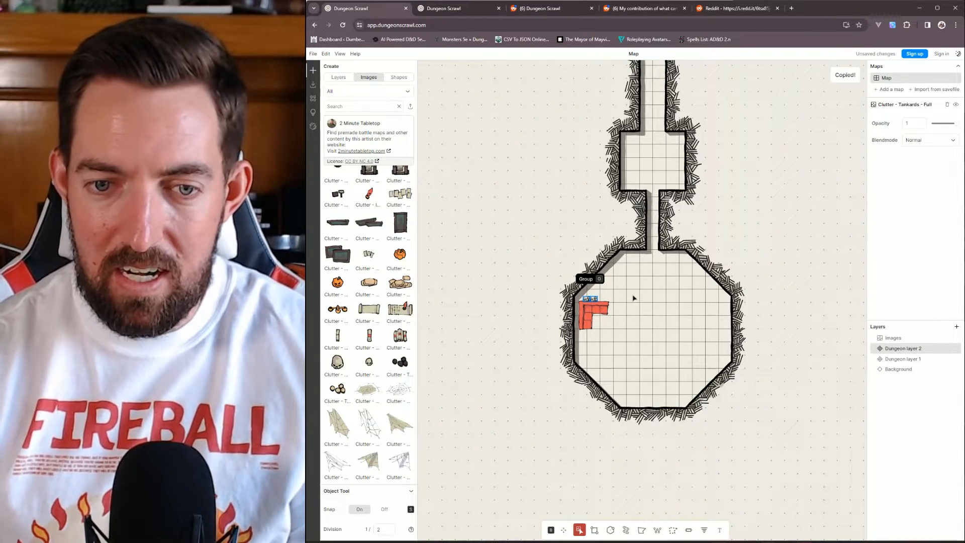
key("ctrl+v")
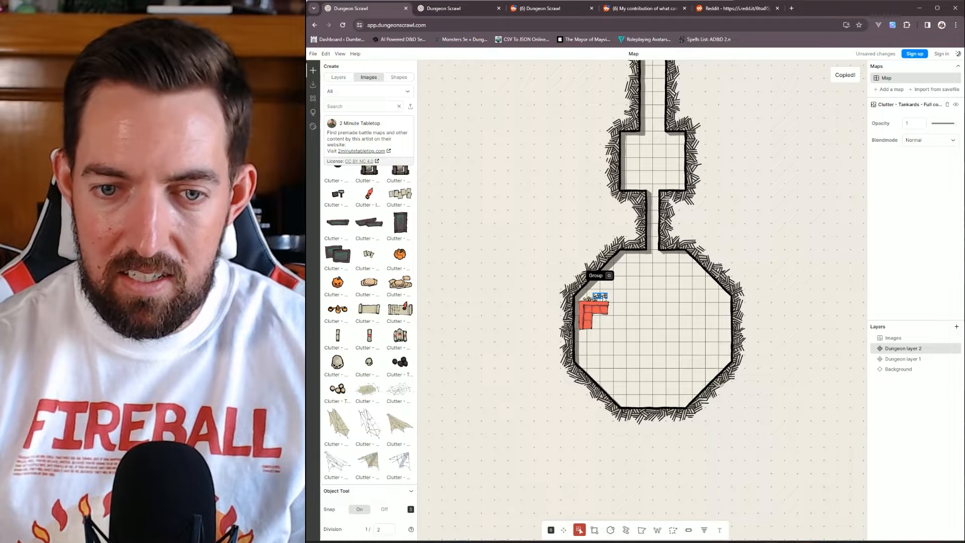
left_click_drag(605, 298, 605, 301)
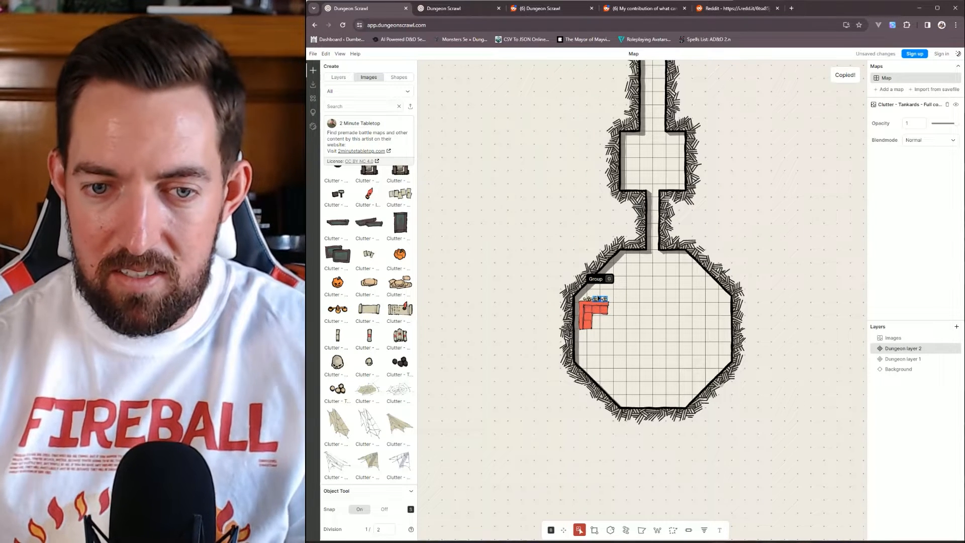
key("ctrl+v")
left_click_drag(606, 314, 599, 298)
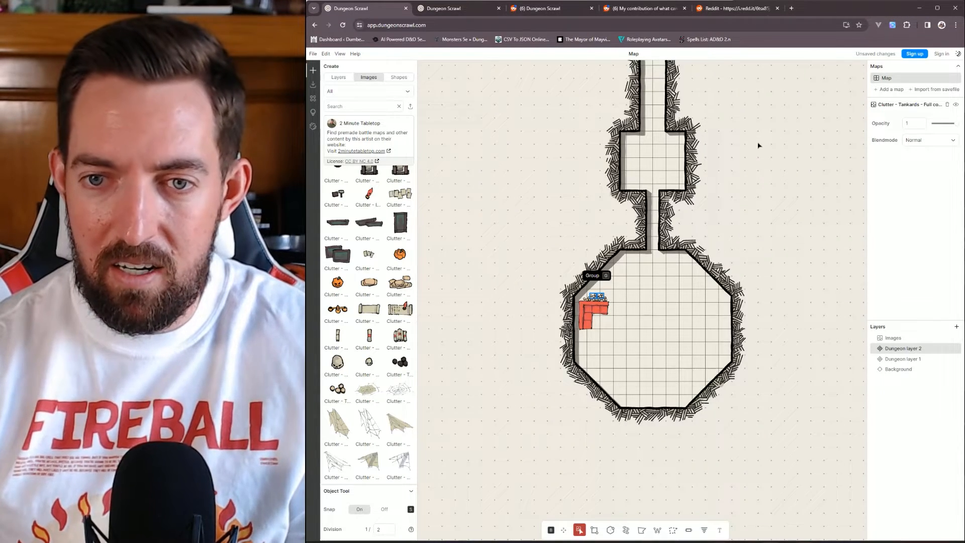
Draw tapering stairs about 2 squares long running down from the middle of the large rectangular room's upper wall.
left_click_drag(759, 145, 756, 316)
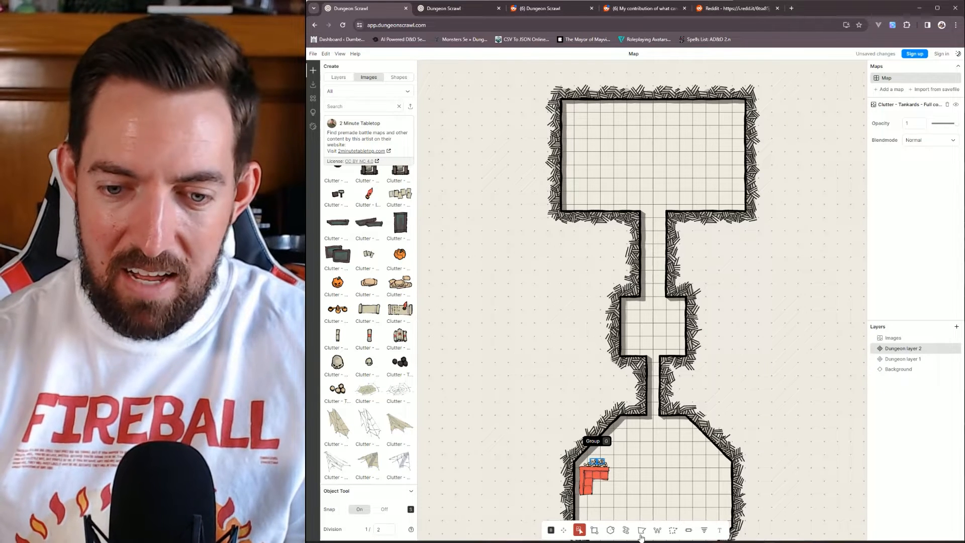
left_click(705, 531)
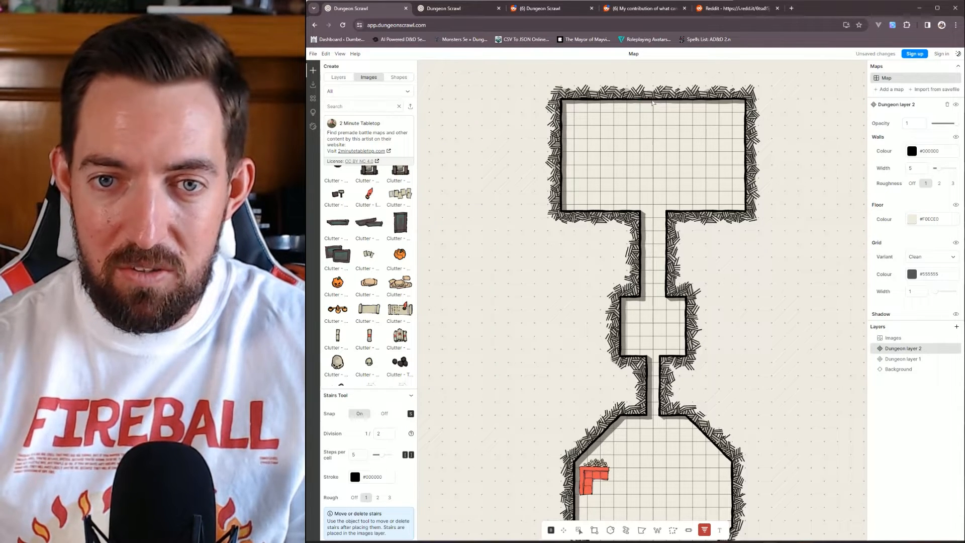
left_click_drag(651, 103, 646, 126)
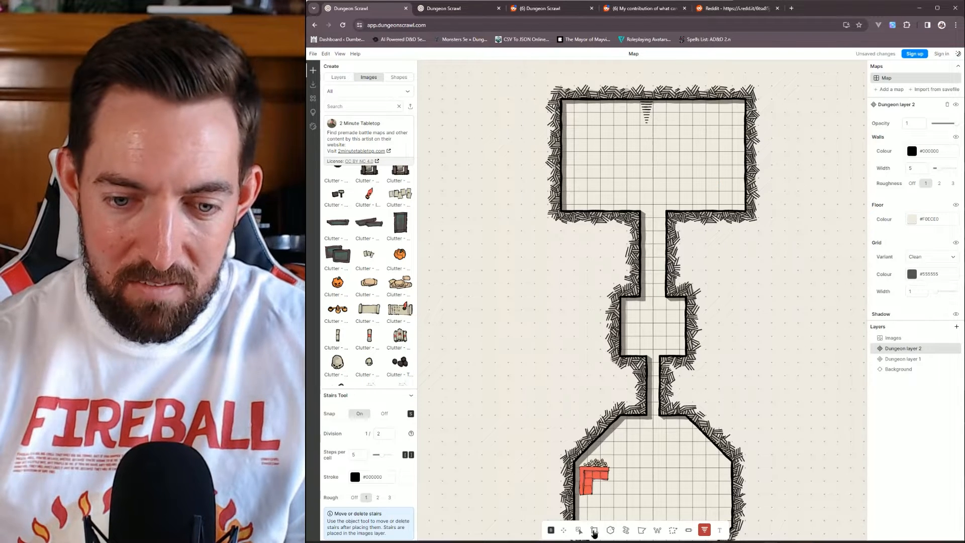
Erase the upper two rows of the large rectangular room on both sides of the stairs, leaving a one-square-wide stair alcove.
left_click(594, 531)
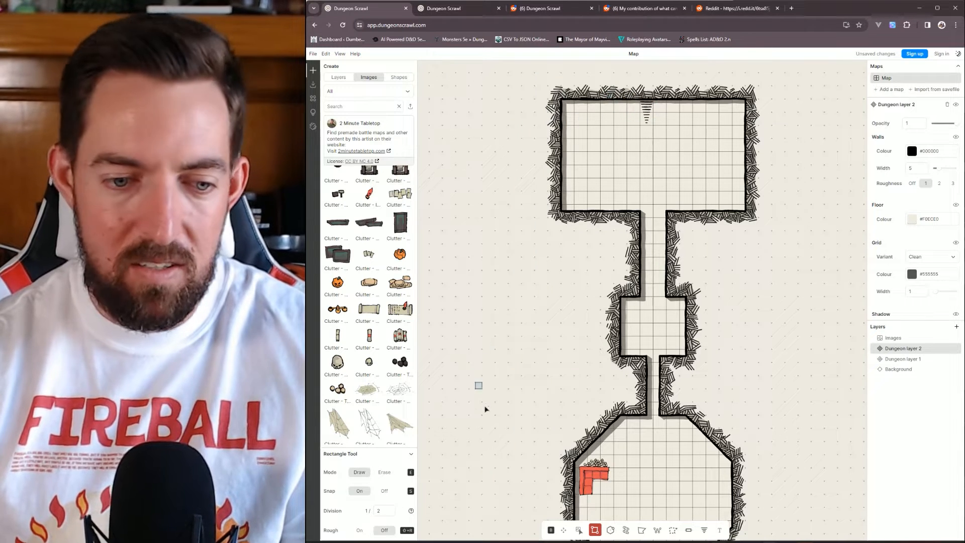
left_click(385, 472)
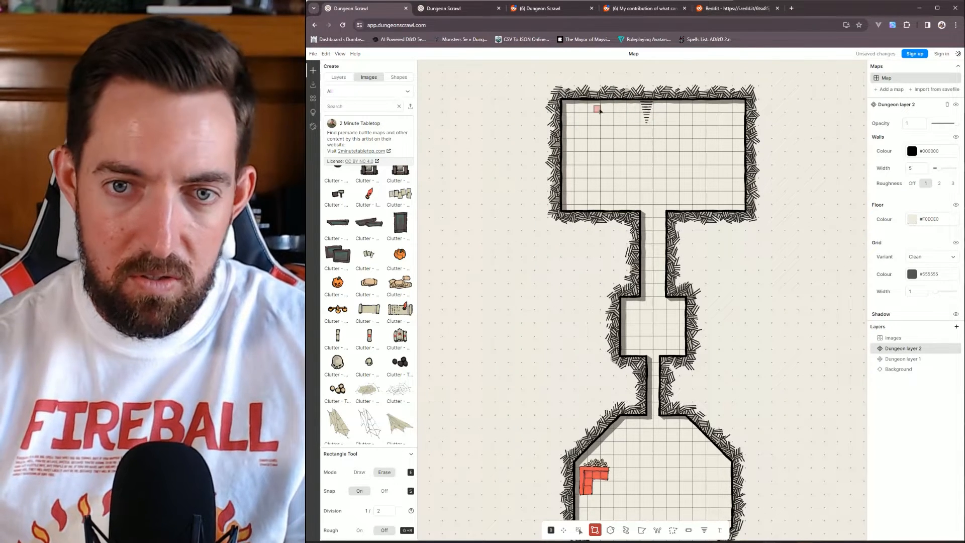
left_click_drag(639, 90, 550, 127)
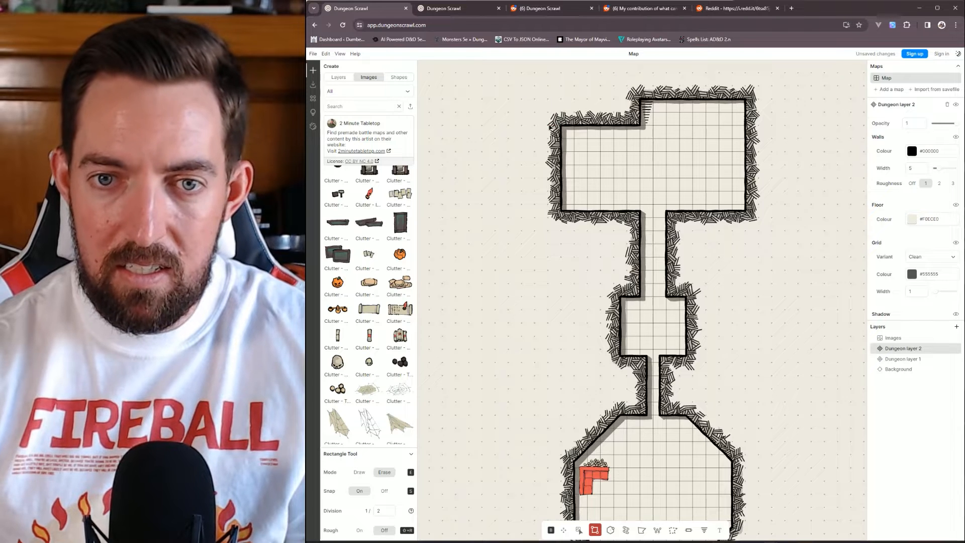
left_click_drag(648, 107, 760, 127)
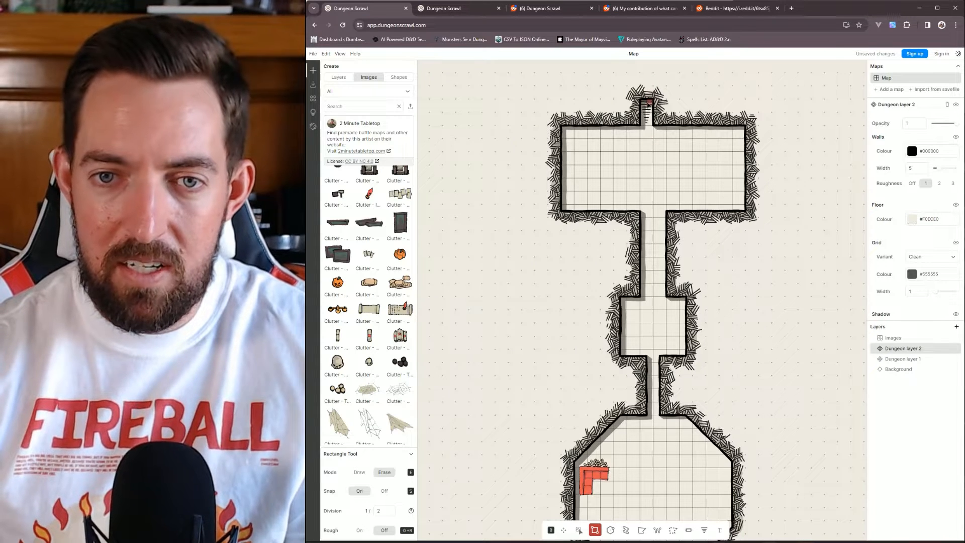
Widen the stair alcove to 2 squares with a drawn rectangle and stretch the stairs to fill its width.
left_click(358, 472)
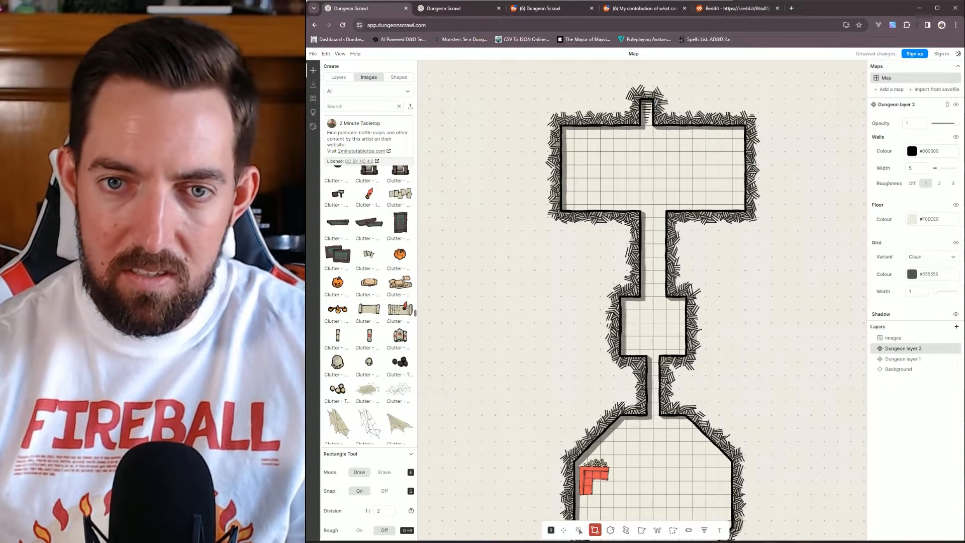
mouse_move(644, 100)
left_mouse_down()
mouse_move(666, 125)
mouse_move(646, 120)
left_mouse_up()
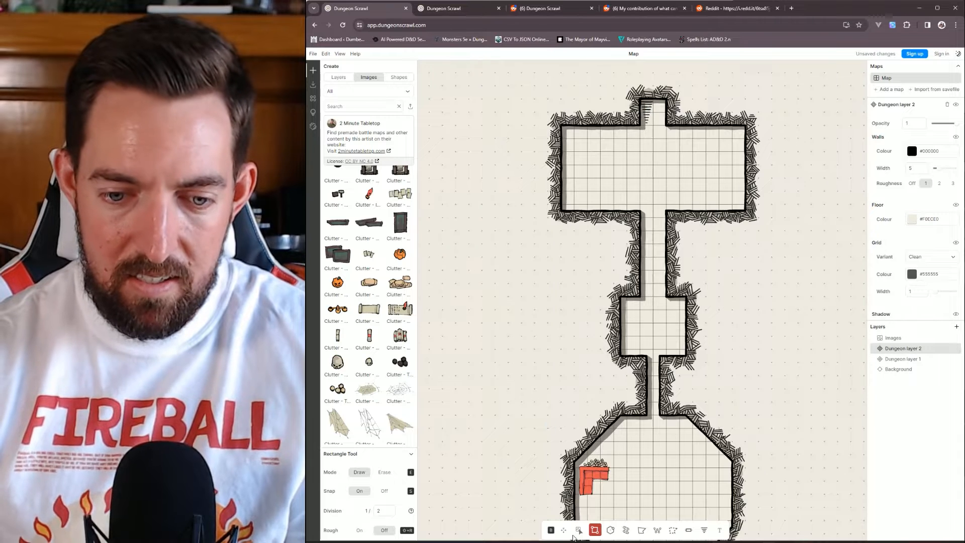
left_click(578, 530)
left_click(649, 112)
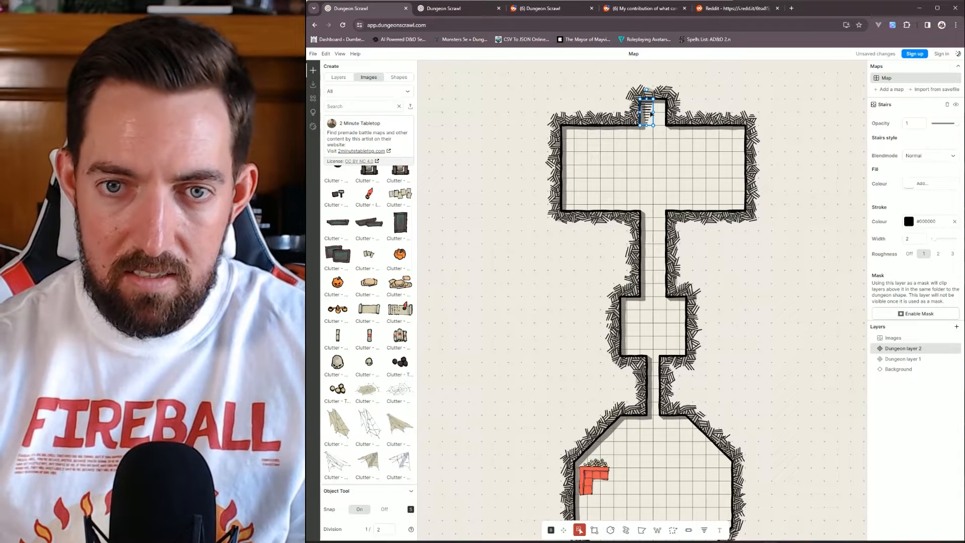
left_click_drag(647, 111, 666, 112)
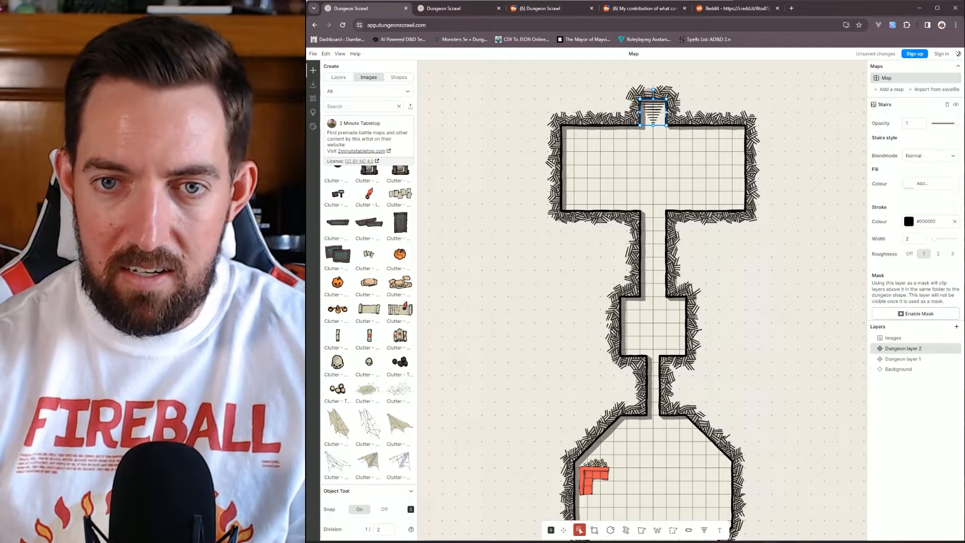
left_click(793, 124)
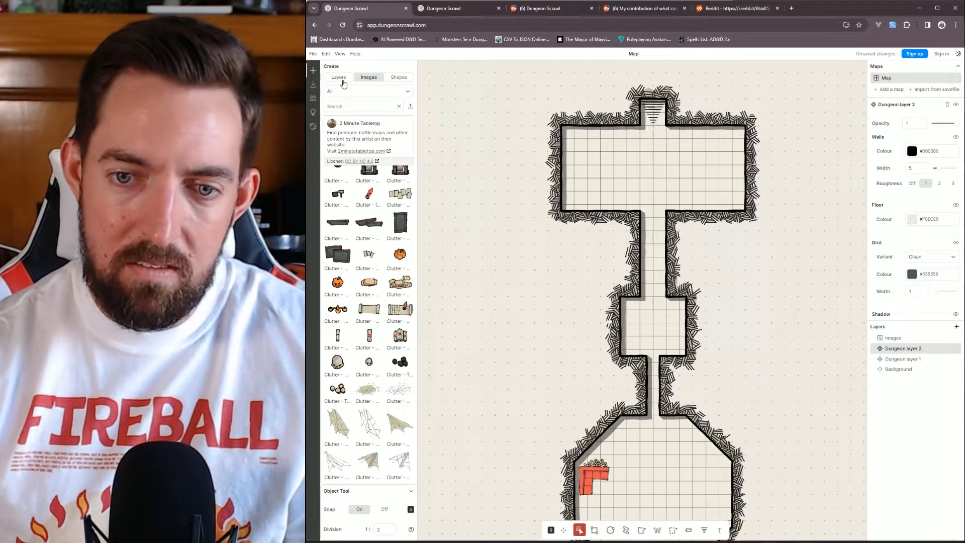
Search the image assets for "door" and place the Secret Door image outside the walls, to the right of the small room.
left_click(343, 81)
left_click(369, 78)
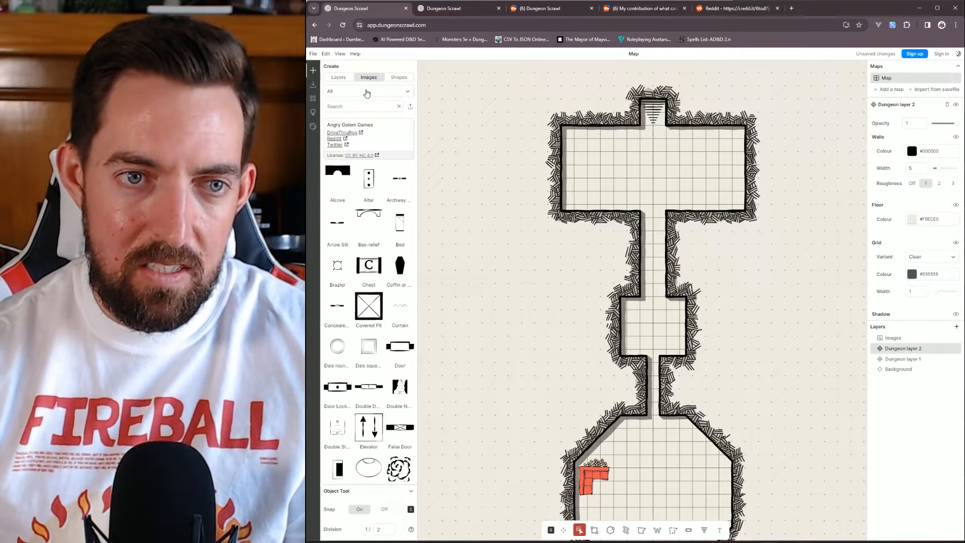
left_click(350, 106)
type("door")
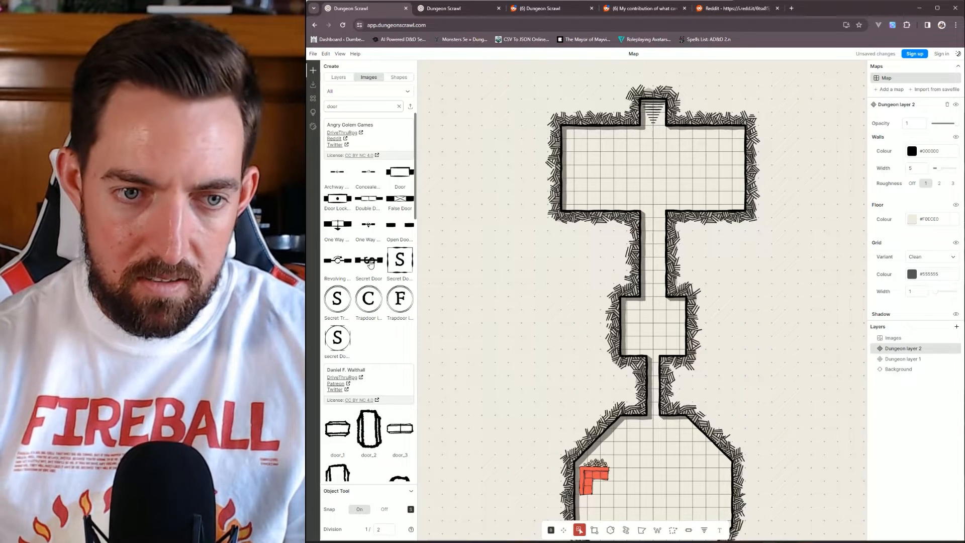
left_click(370, 264)
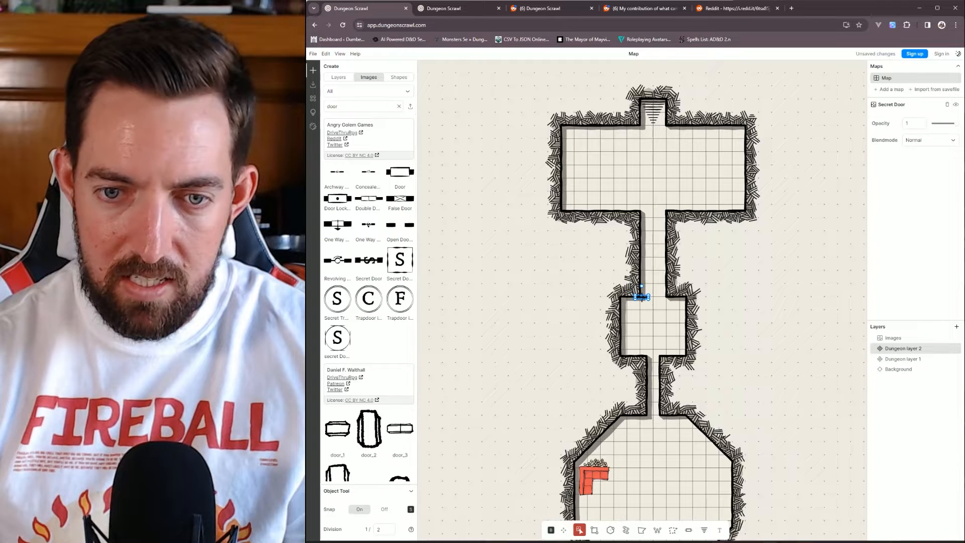
left_click_drag(641, 297, 738, 315)
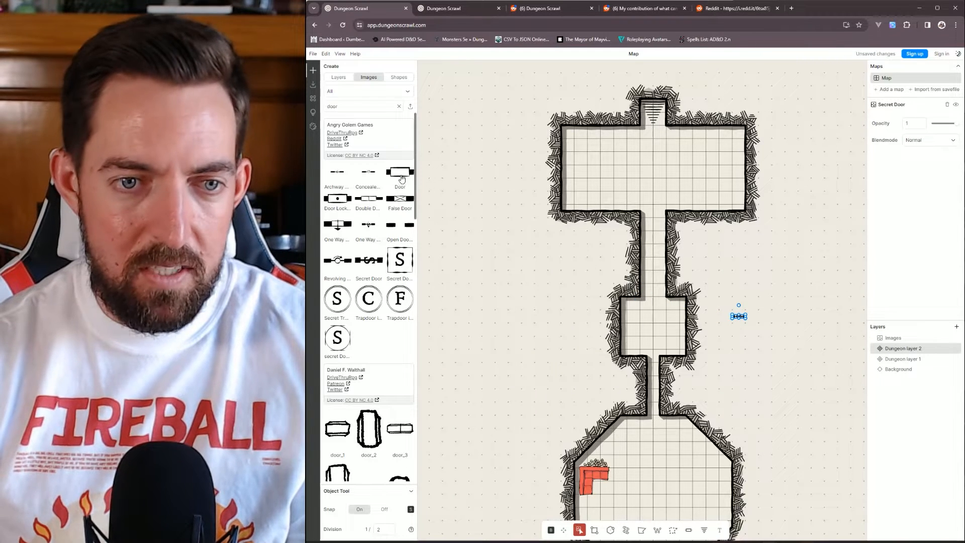
Place the Double Door image across the upper end of the wide corridor, where it meets the large rectangular room.
left_click(372, 201)
left_click_drag(656, 300, 660, 215)
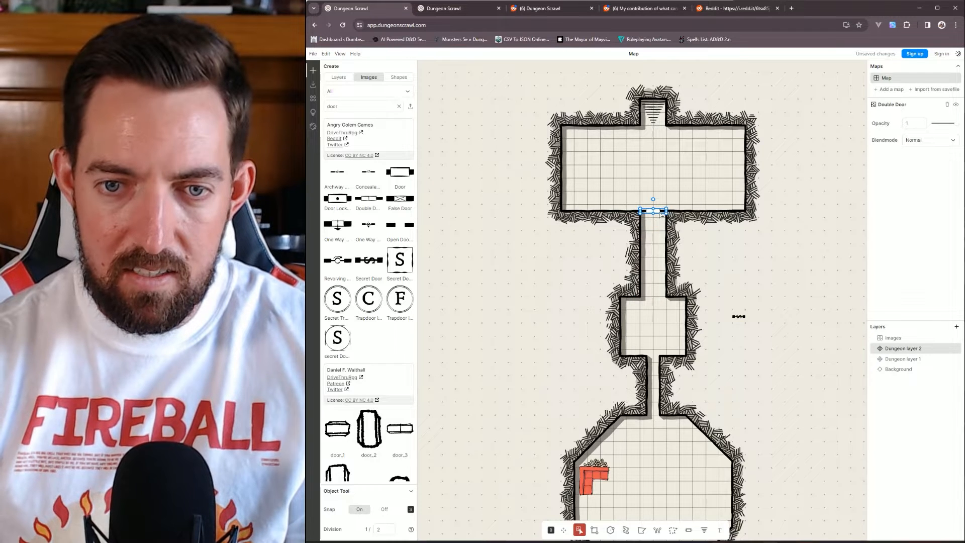
left_click(820, 242)
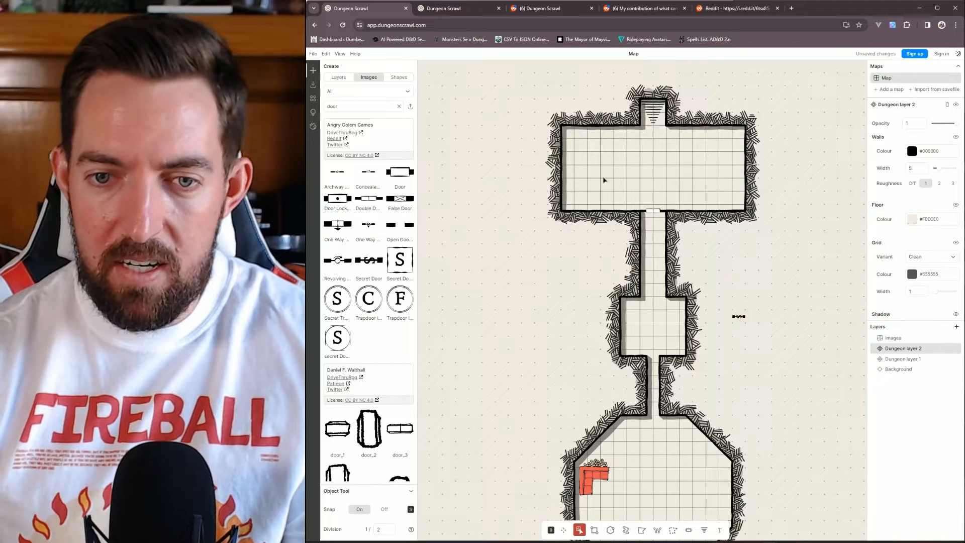
Place the Door Locked image across the lower end of the wide corridor, at the entrance to the small room.
left_click_drag(337, 198, 667, 297)
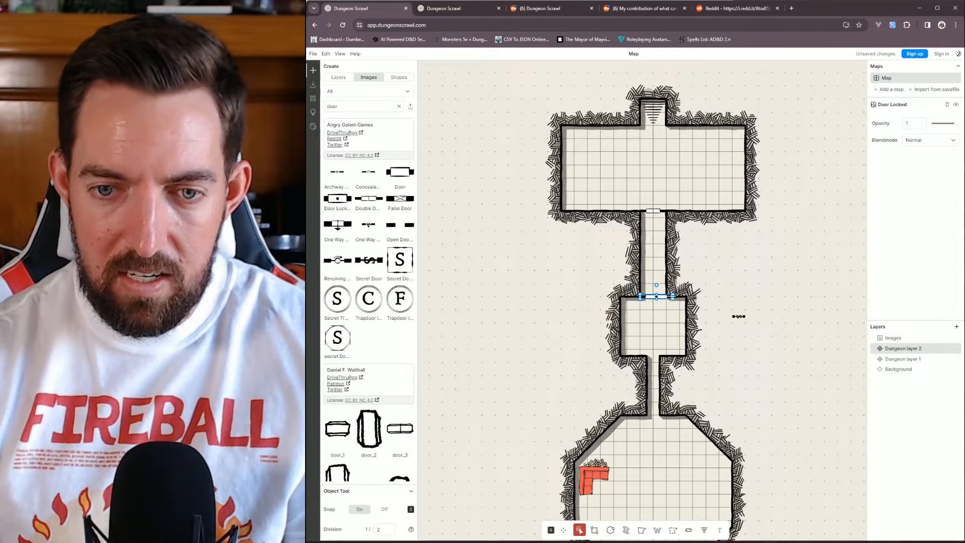
left_click(773, 280)
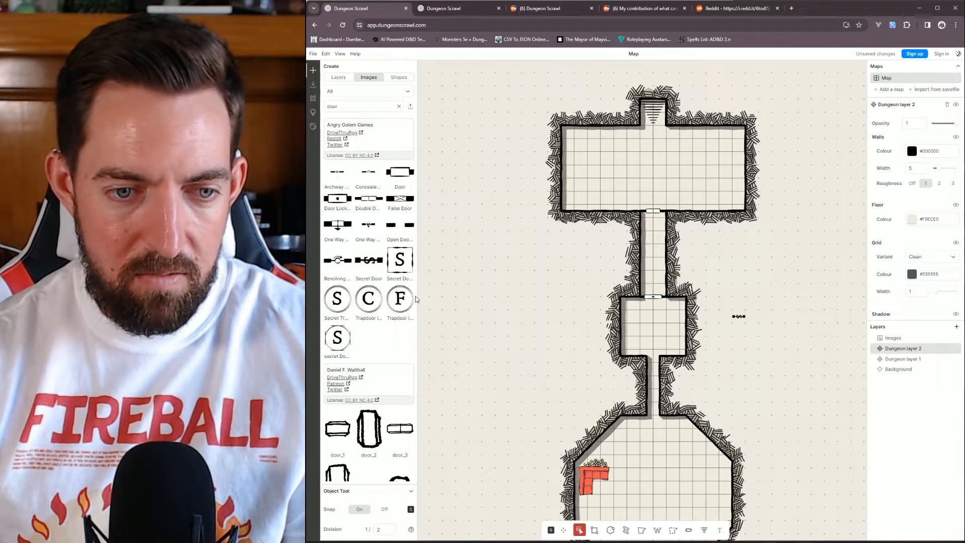
Place the DoorDouble1+1 image by Mark Gosbell at the small room's upper entrance, sized to span the corridor.
scroll(392, 327, "down", 5)
scroll(392, 327, "down", 6)
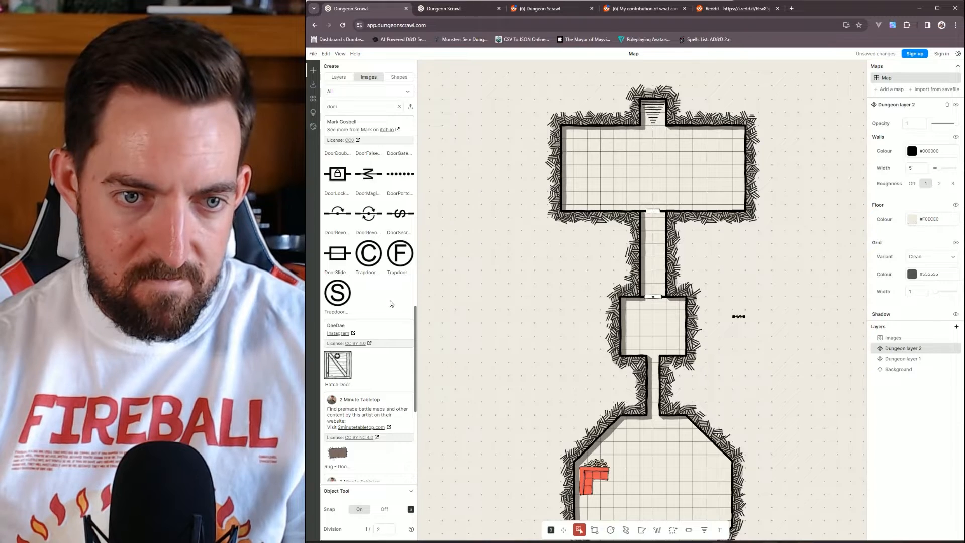
scroll(391, 303, "up", 4)
scroll(393, 350, "down", 8)
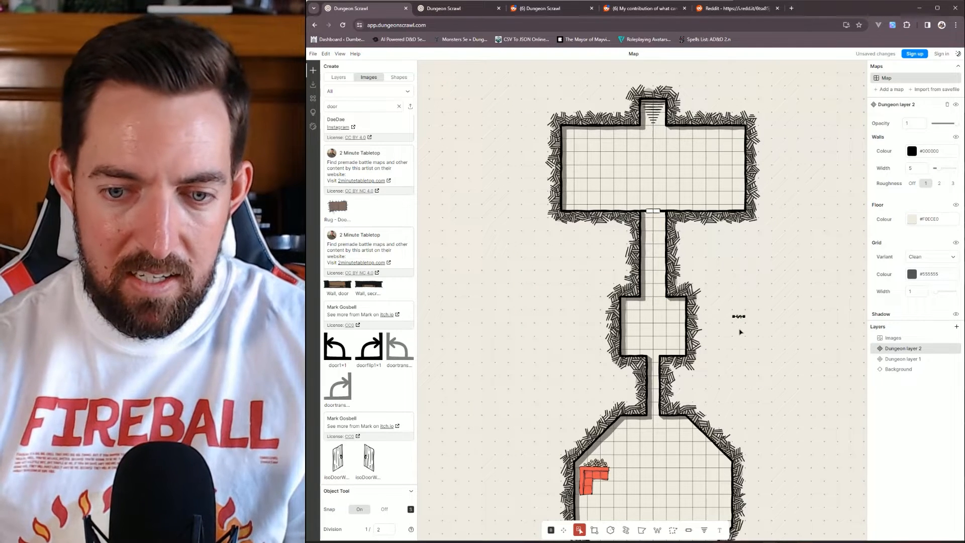
scroll(352, 336, "up", 10)
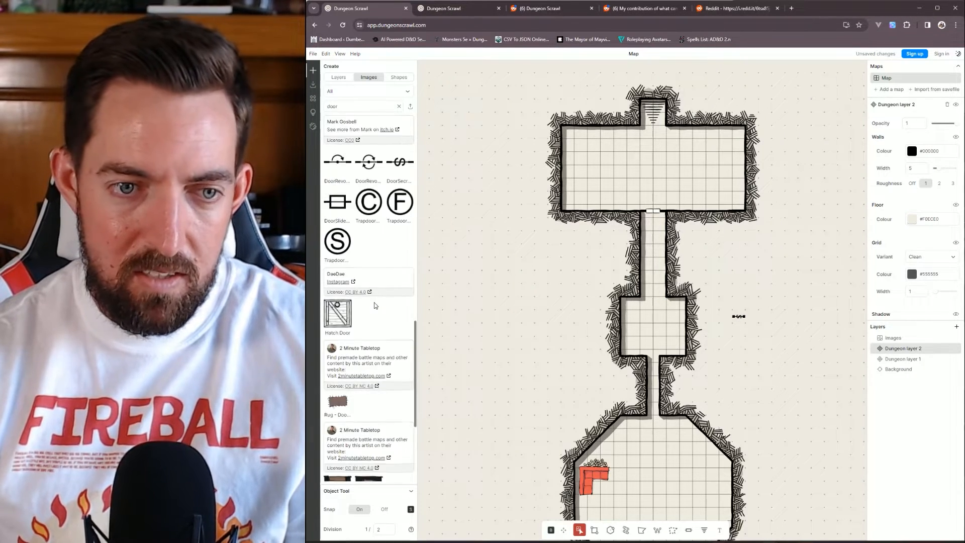
left_click(337, 356)
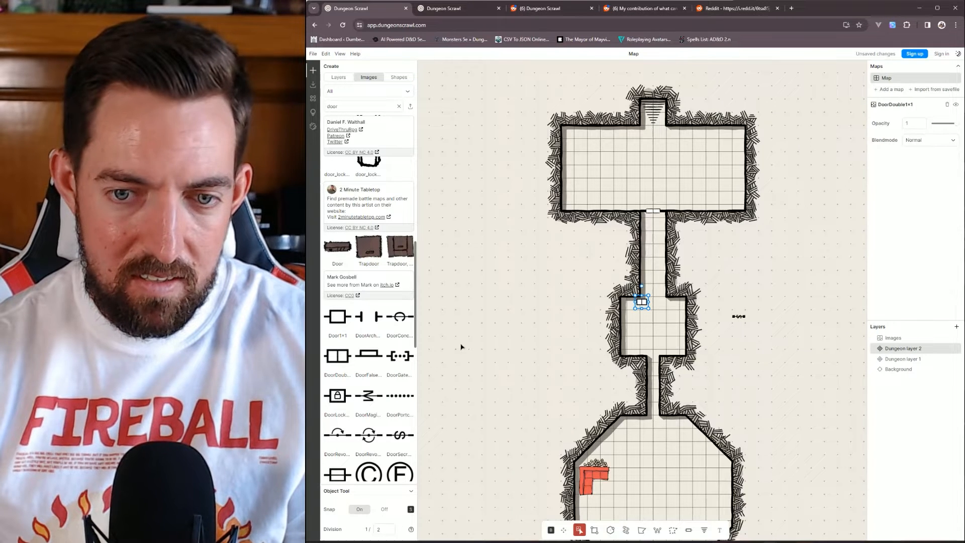
mouse_move(650, 302)
left_mouse_down()
mouse_move(667, 301)
mouse_move(653, 296)
left_mouse_up()
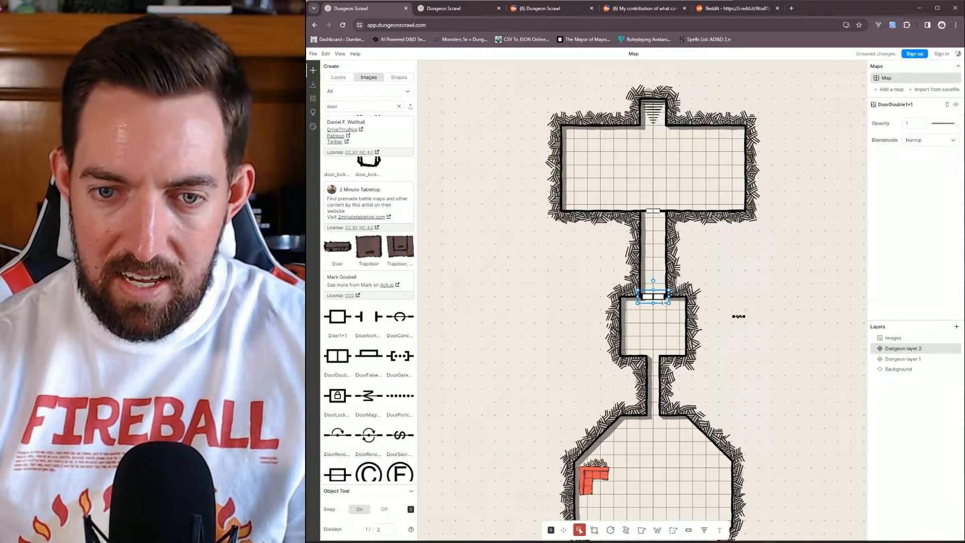
left_click(808, 281)
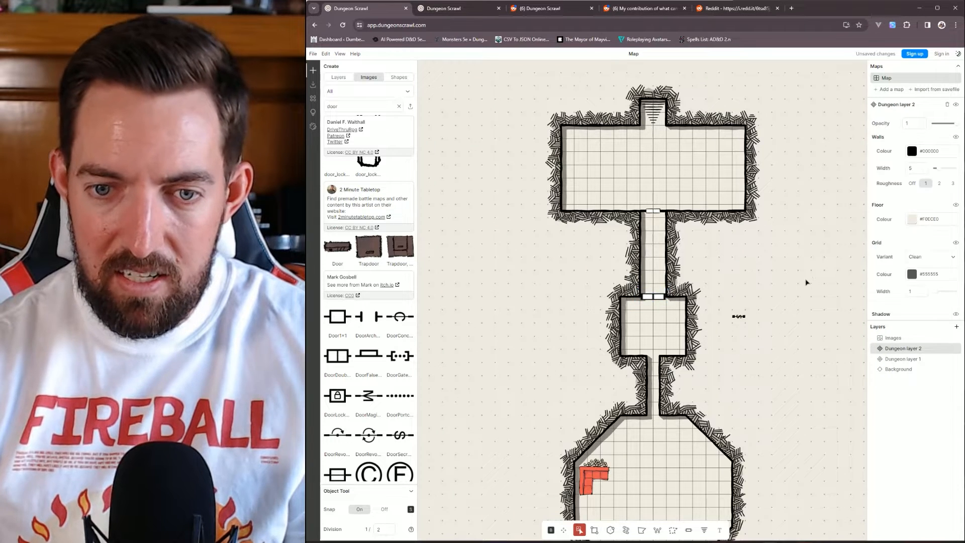
Replace the door image at the small room's upper entrance with a copy of the Double Door from the large rectangular room's entrance.
left_click(653, 211)
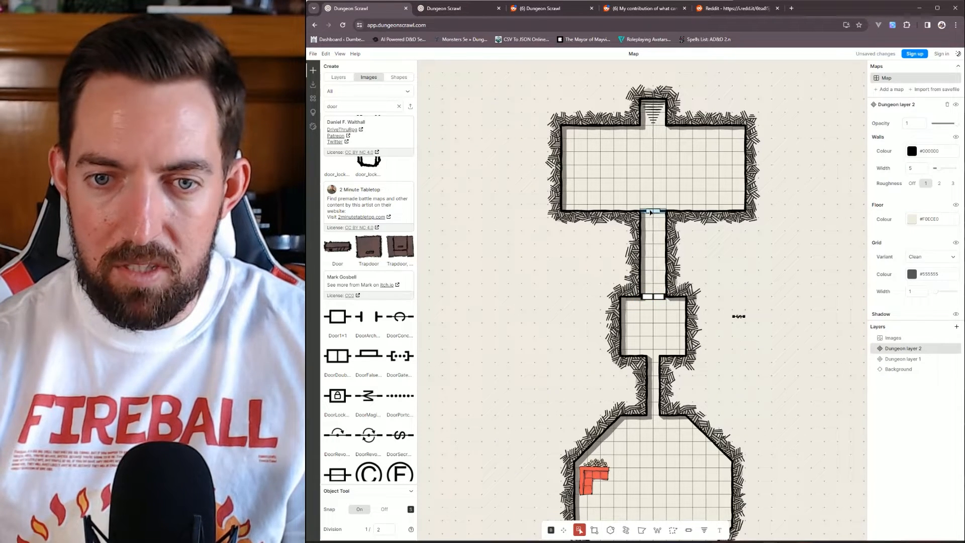
key("ctrl+c")
left_click(651, 297)
key("Delete")
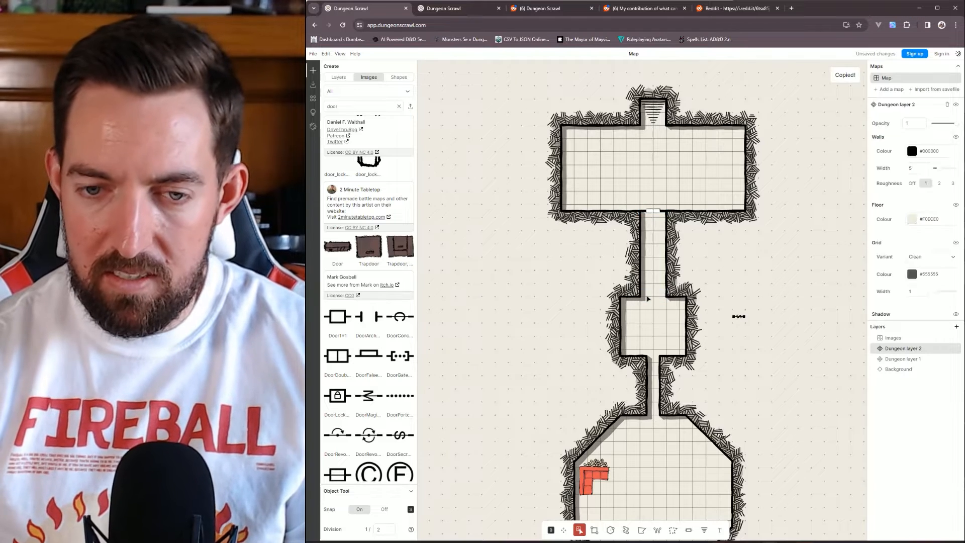
key("ctrl+v")
left_click_drag(674, 225, 661, 300)
left_click(750, 271)
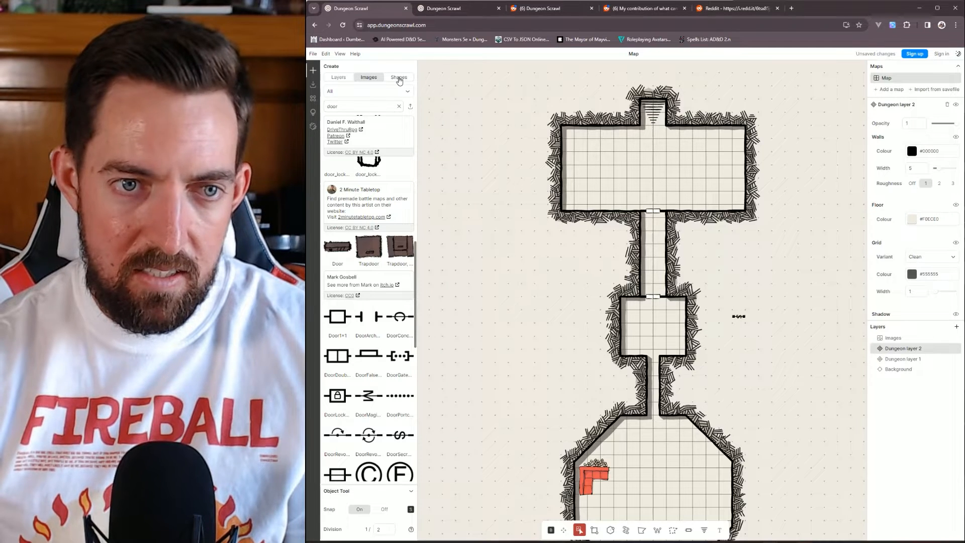
Set the Background layer's isometric option to Isometric.
left_click(399, 79)
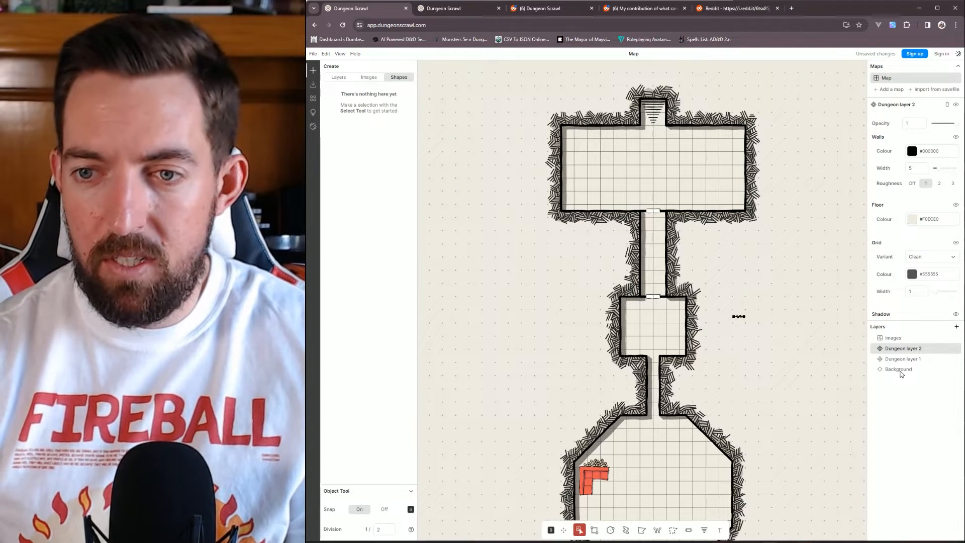
left_click(899, 369)
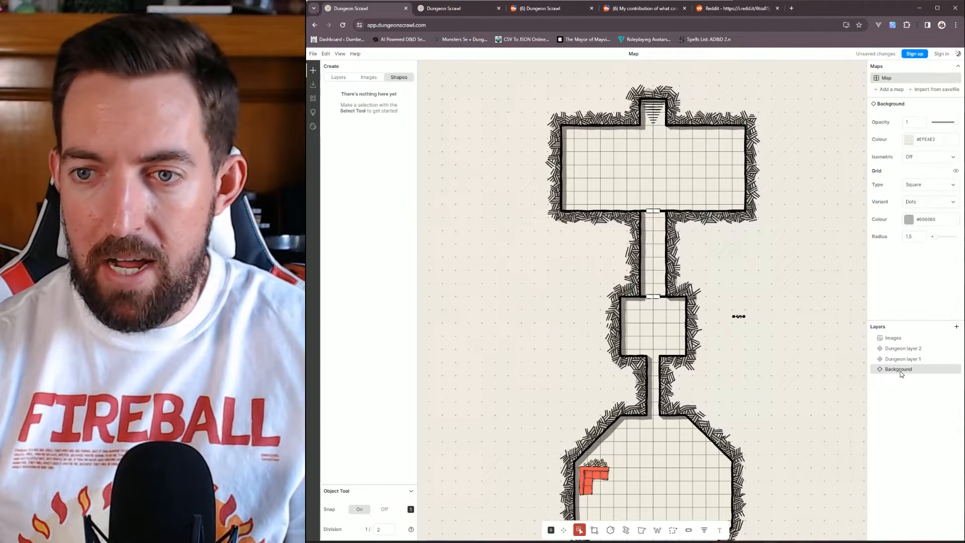
left_click(932, 160)
left_click(928, 166)
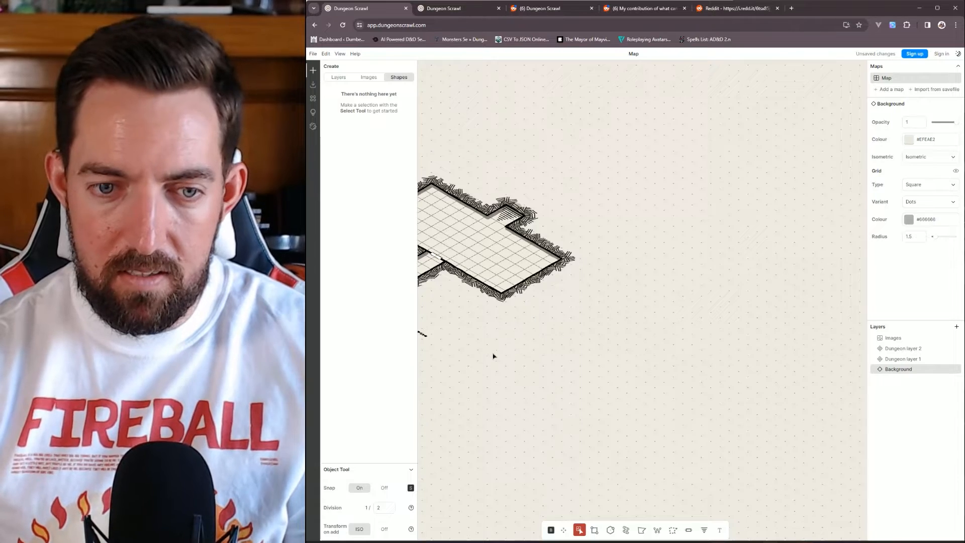
left_click_drag(493, 354, 781, 347)
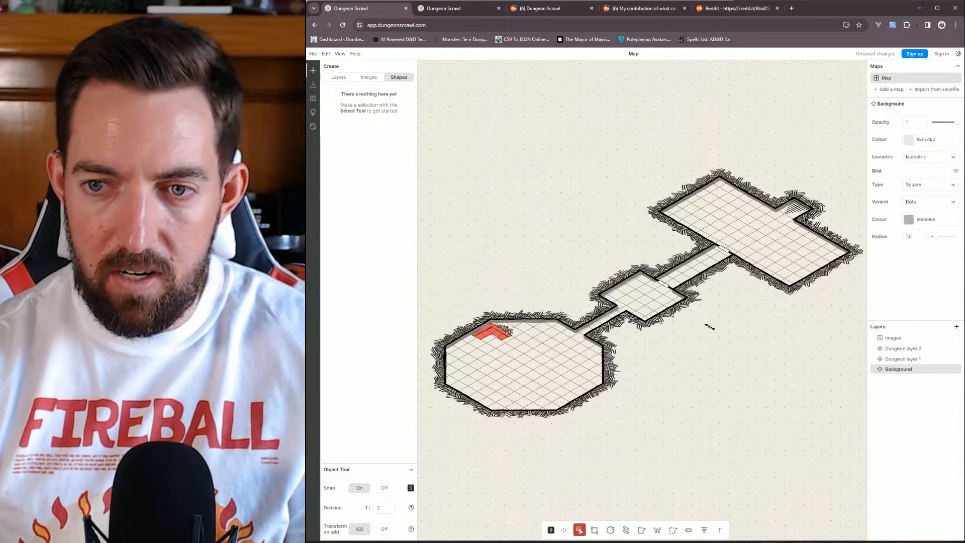
Try the Dimetric projection on the Background layer and switch back to Isometric.
left_click(923, 155)
left_click(923, 167)
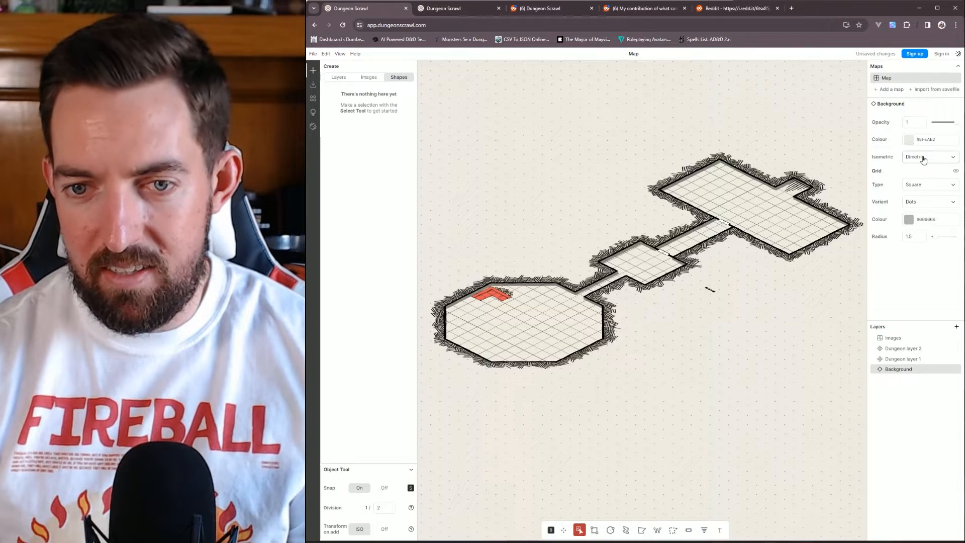
left_click(930, 156)
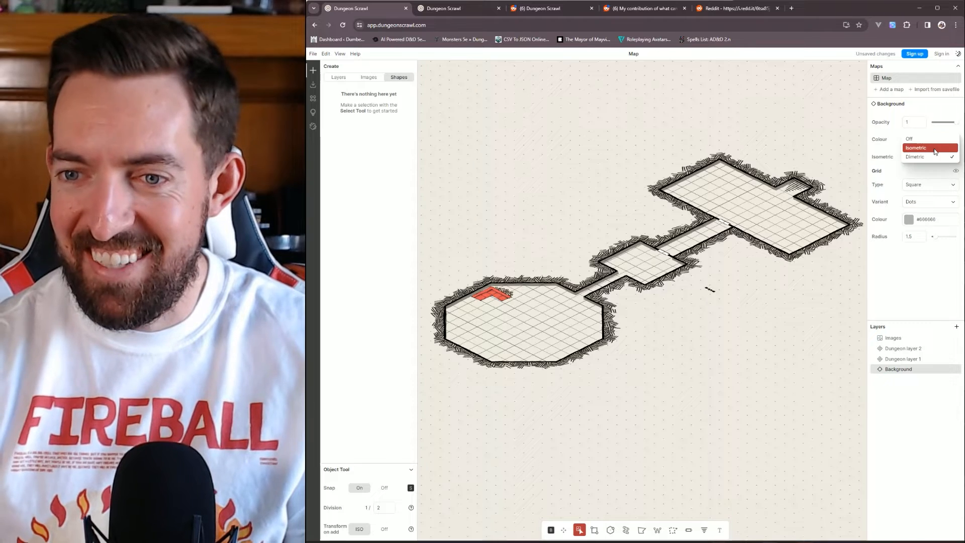
left_click(933, 147)
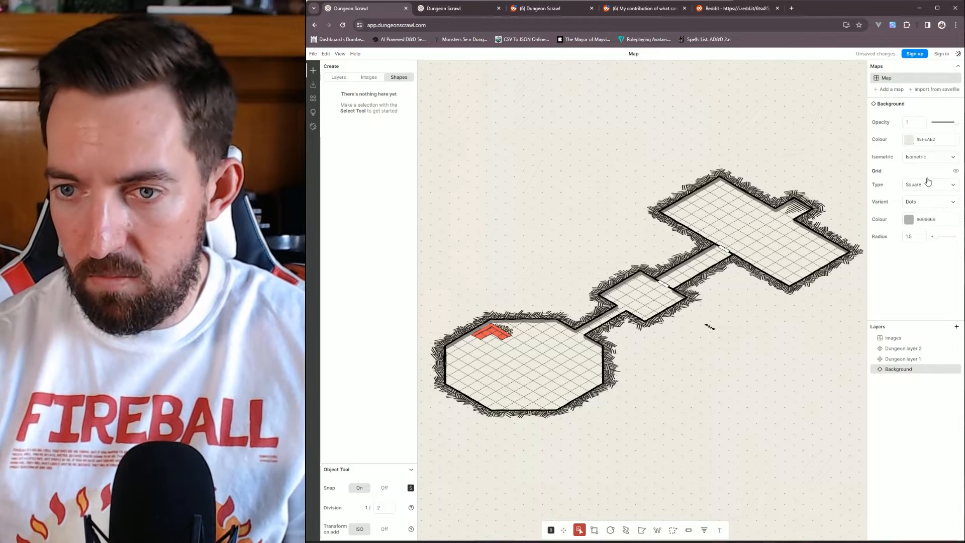
Turn the Background layer's isometric projection off.
left_click(931, 158)
left_click(929, 154)
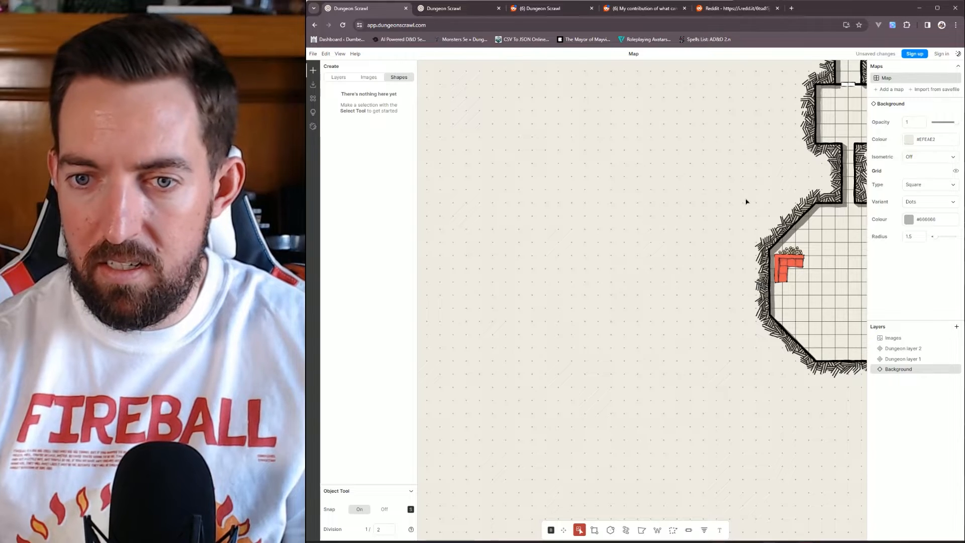
left_click_drag(746, 201, 556, 363)
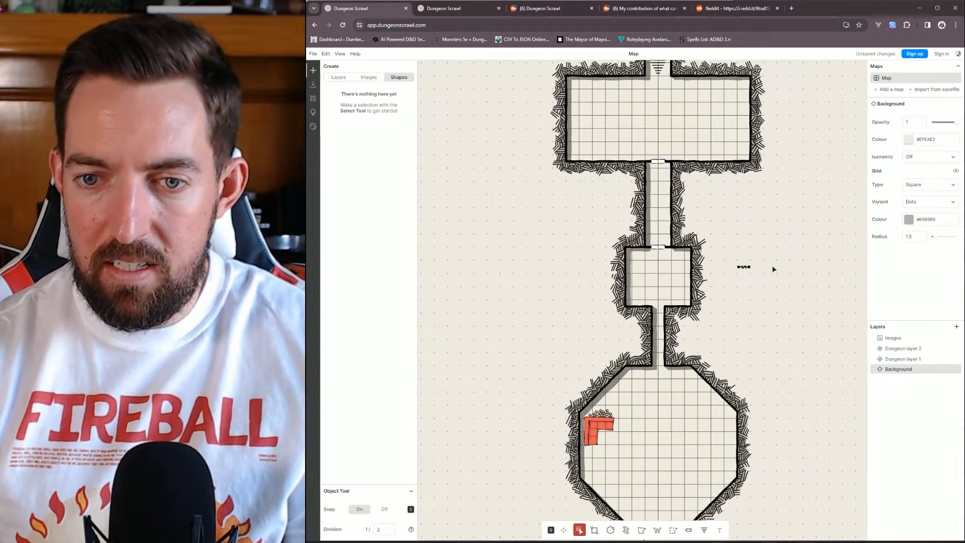
Move the Secret Door image onto the octagonal room's right wall and rotate it upright to align with the wall.
left_click(745, 268)
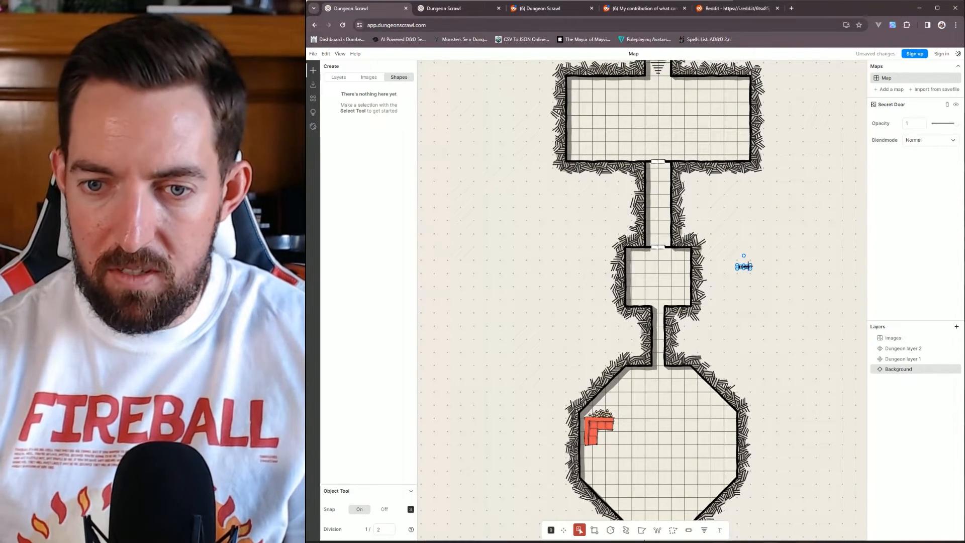
left_click_drag(749, 268, 742, 431)
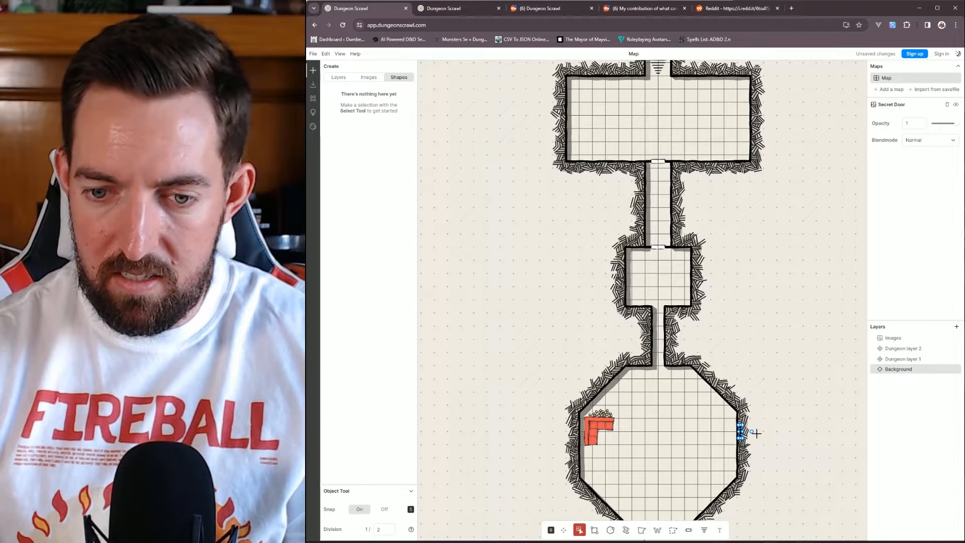
left_click_drag(740, 431, 741, 437)
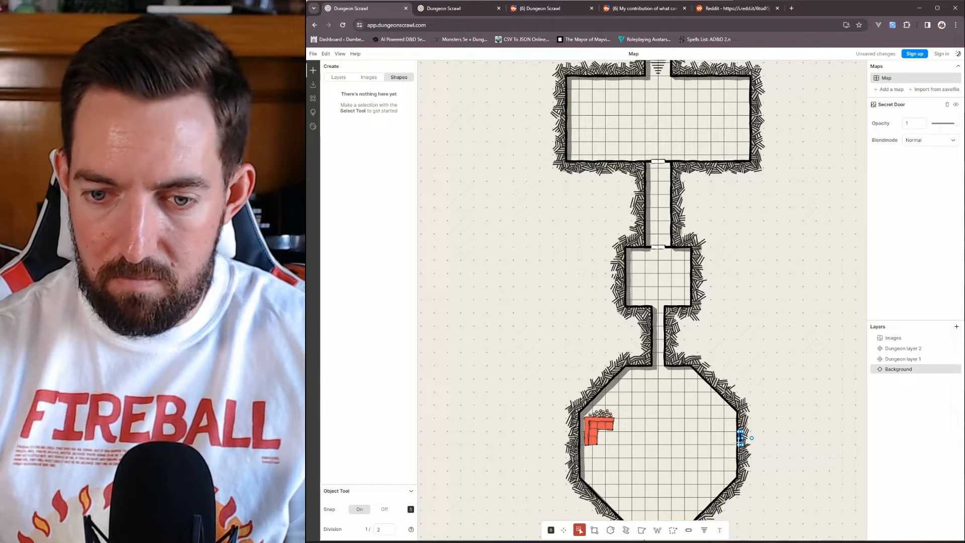
left_click(782, 446)
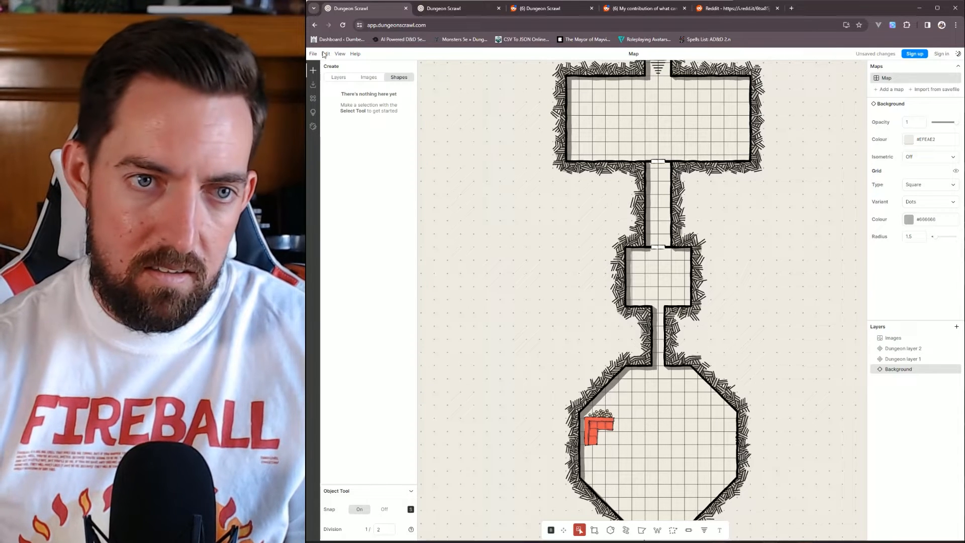
Draw a rectangular corridor one cell wide and about four cells long on Dungeon layer 2, running outward from the secret door.
left_click(594, 530)
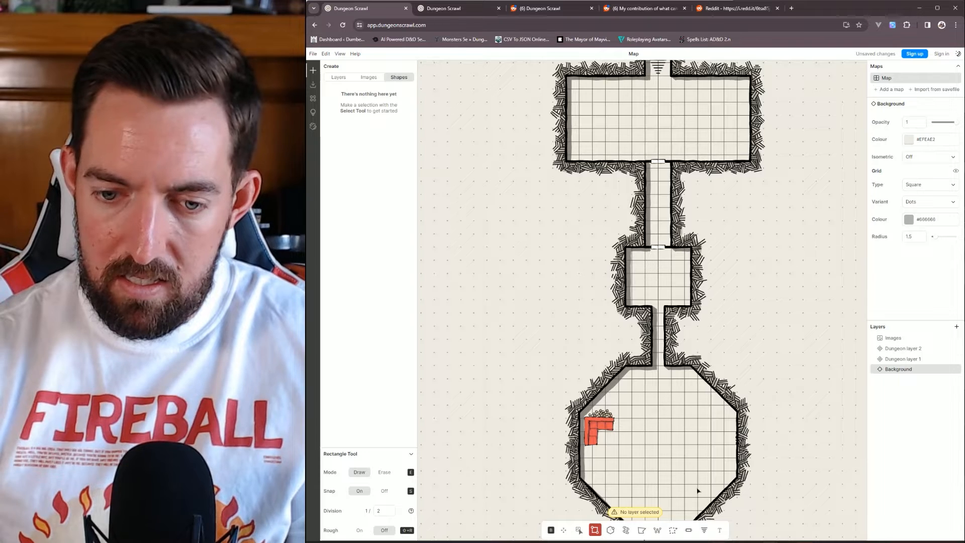
left_click(909, 349)
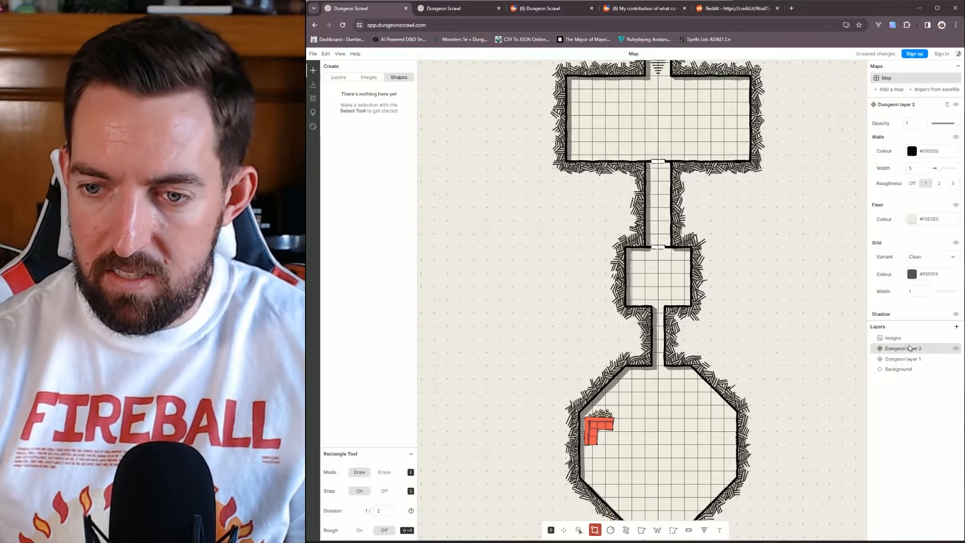
left_click_drag(739, 431, 807, 451)
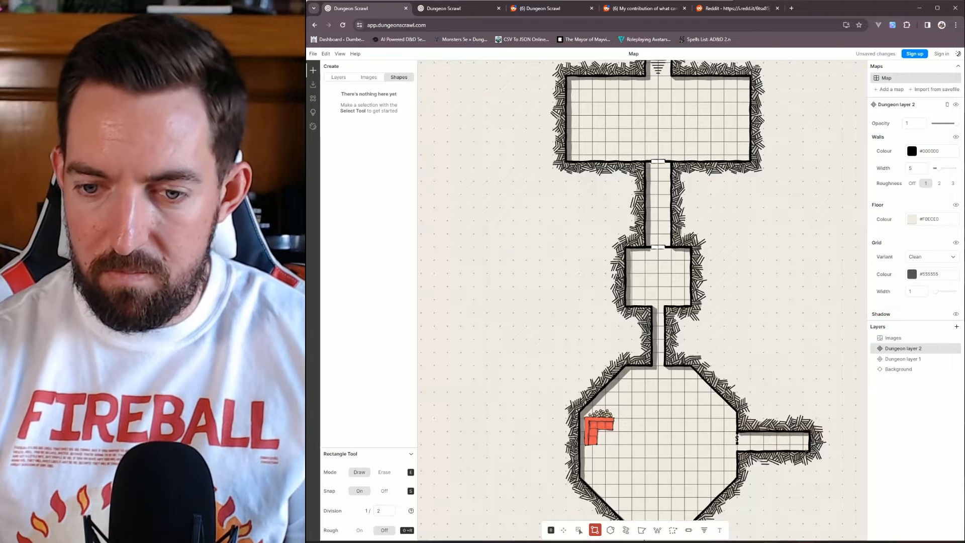
key("ctrl+z")
left_click_drag(739, 431, 789, 444)
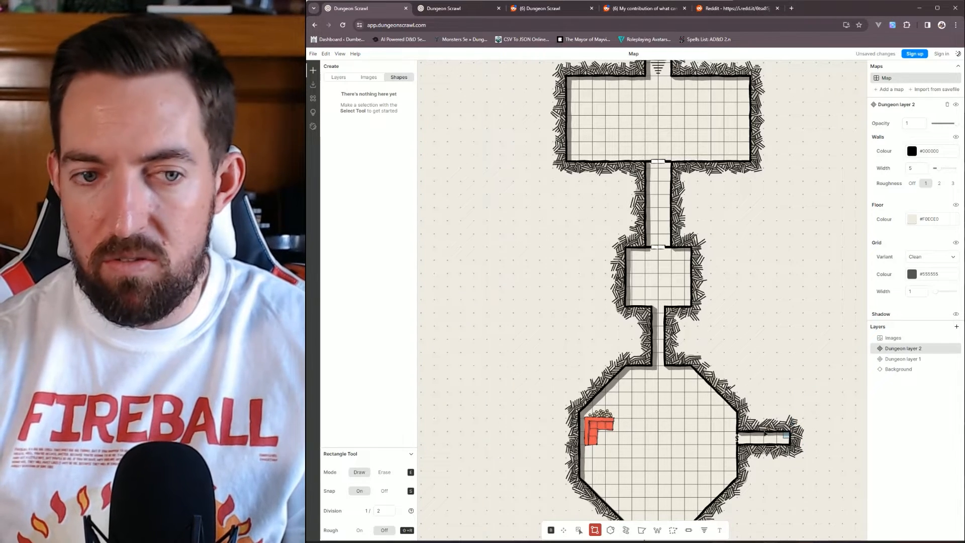
Search the image assets for "ladder" and place the Ladder2 image at the far end of the secret corridor.
left_click(368, 76)
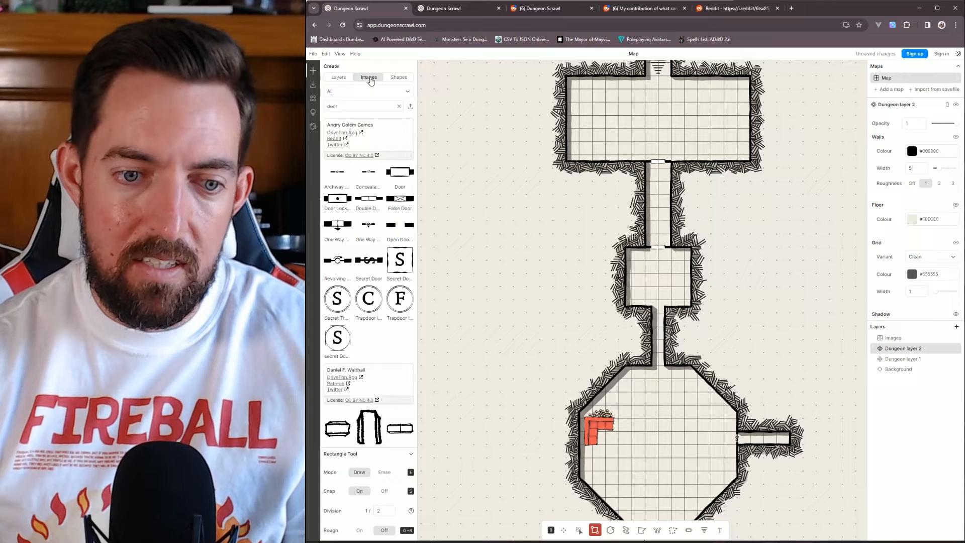
double_click(356, 106)
type("ladd")
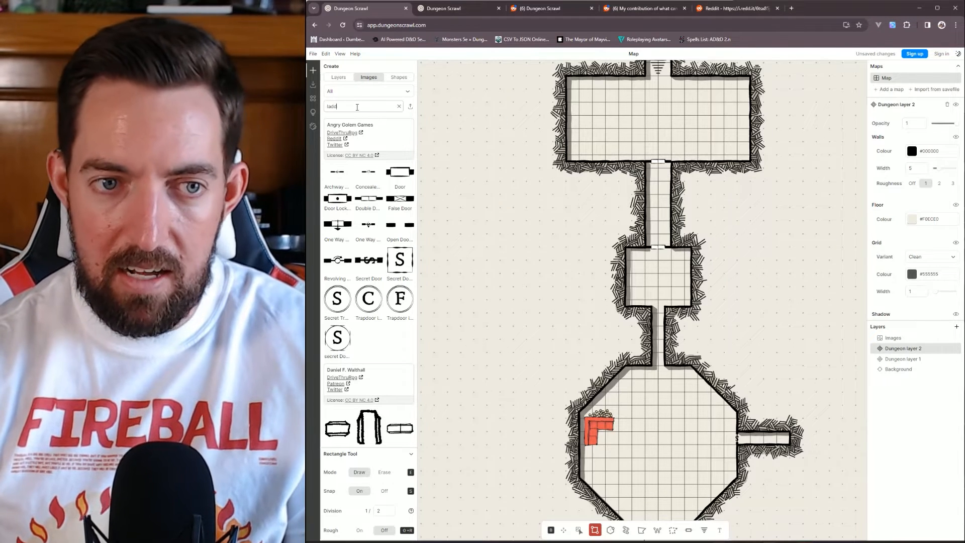
type("er")
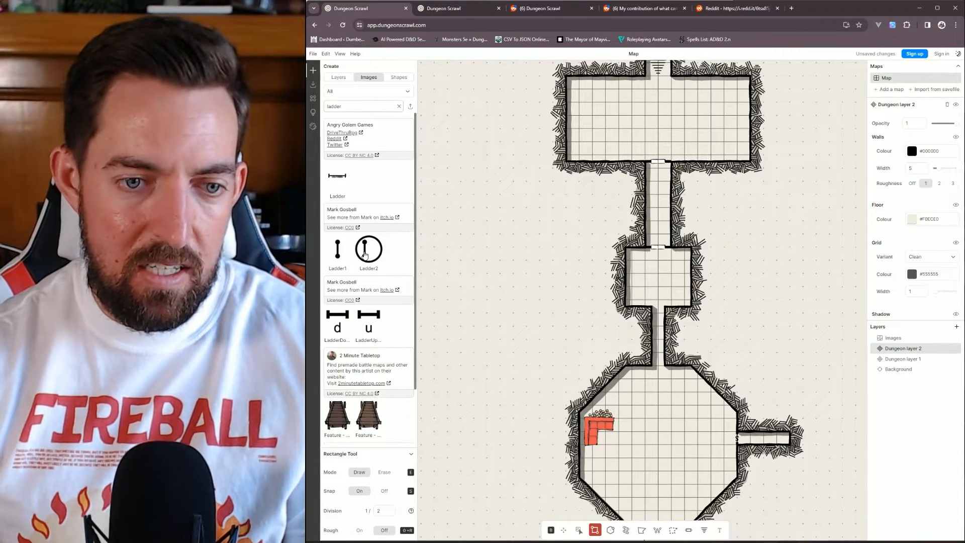
left_click_drag(364, 254, 783, 454)
left_click(804, 391)
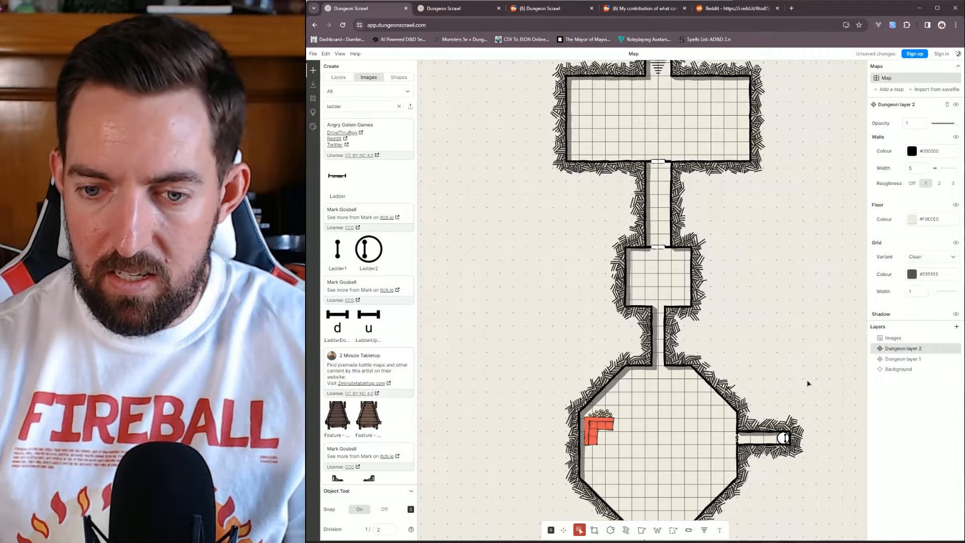
left_click(784, 438)
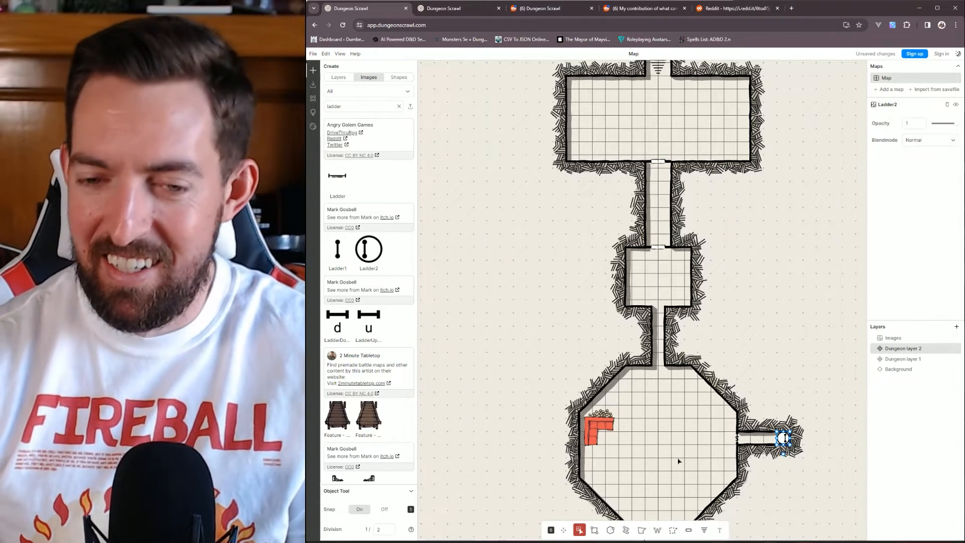
left_click(653, 422)
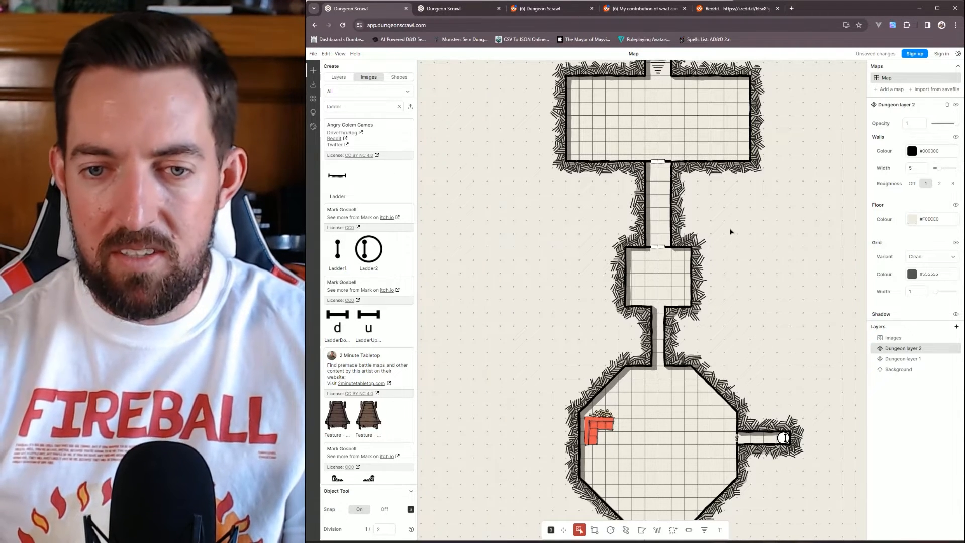
Review the map's PNG and PDF export settings, try enabling High-res, and dismiss the upgrade offer.
scroll(731, 231, "down", 2)
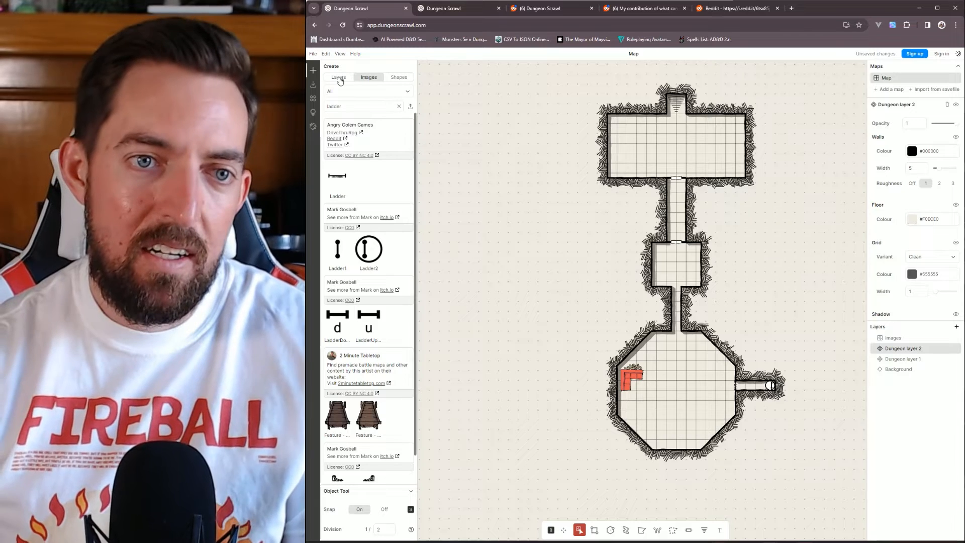
left_click(313, 85)
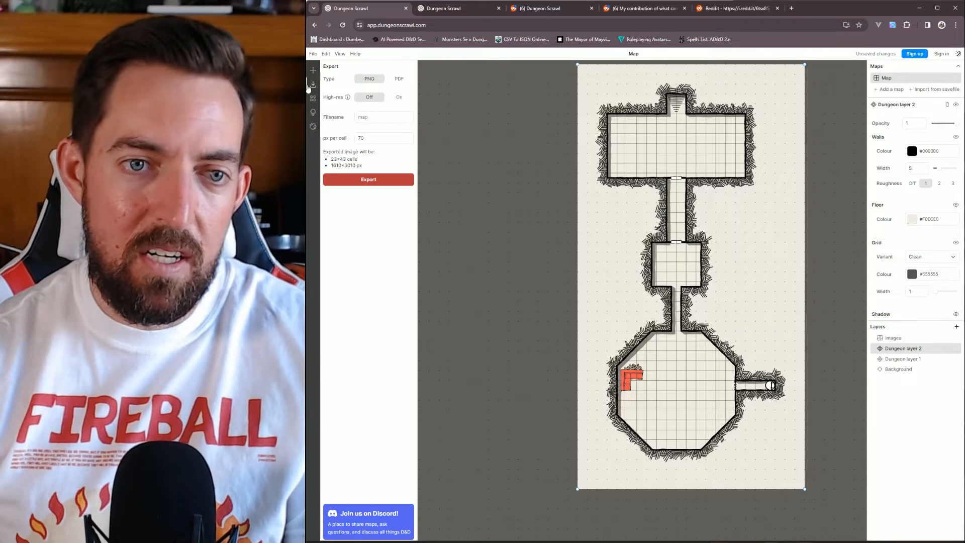
left_click(398, 79)
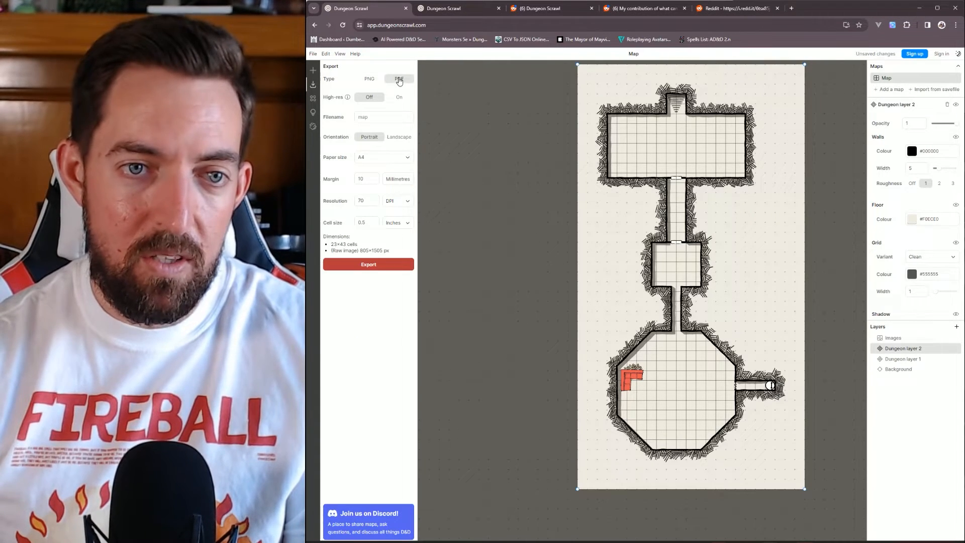
left_click(369, 79)
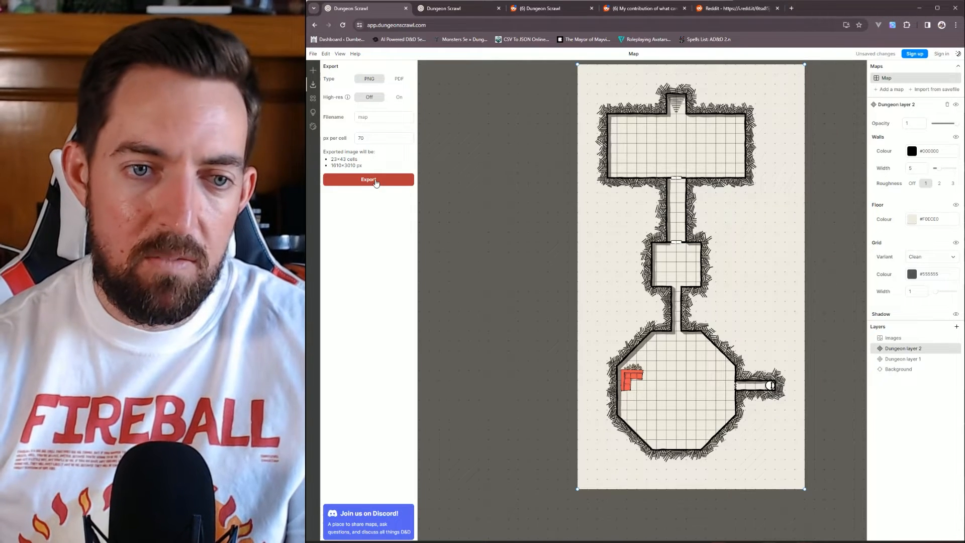
left_click(399, 98)
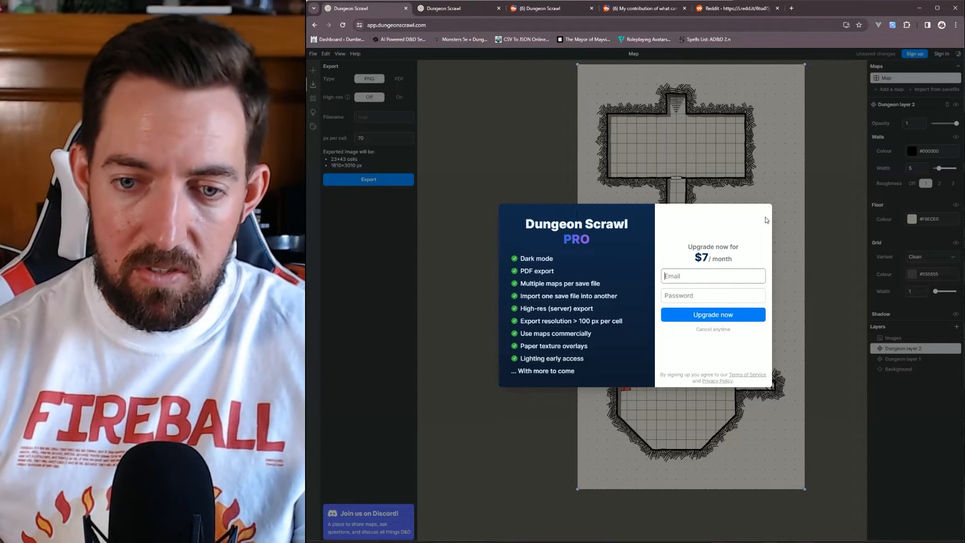
left_click(792, 253)
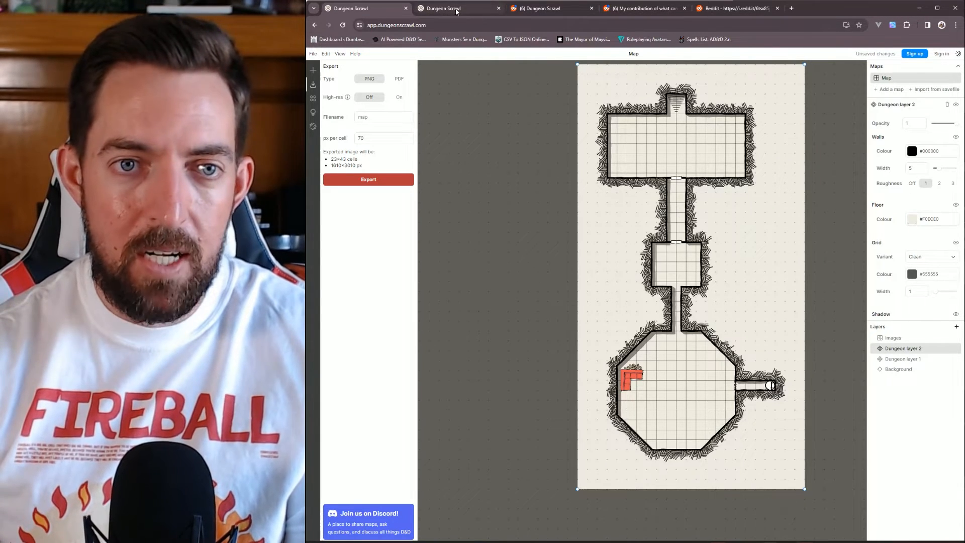
Save the map and look at the other save and open options.
left_click(312, 56)
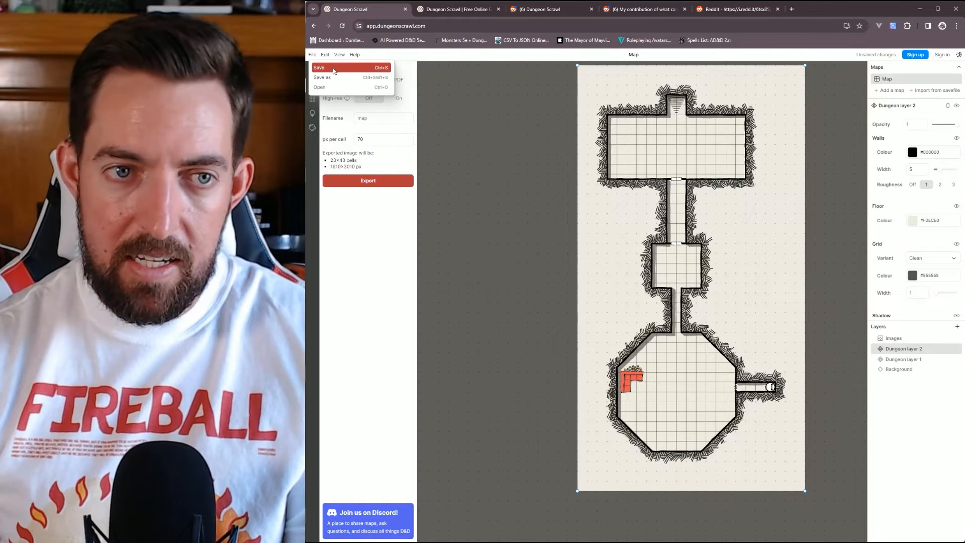
left_click(334, 68)
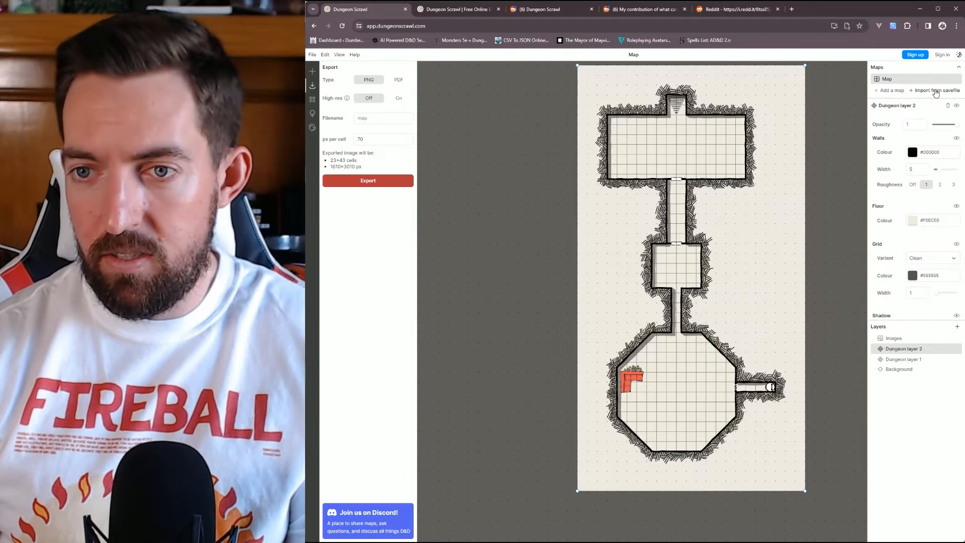
left_click(313, 55)
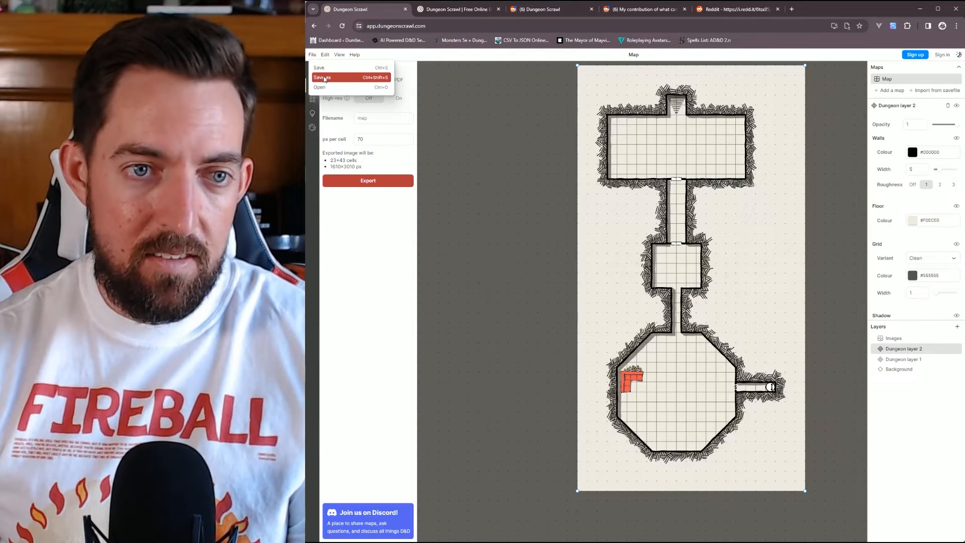
Try to import from a save file and dismiss the upgrade offer.
left_click(846, 149)
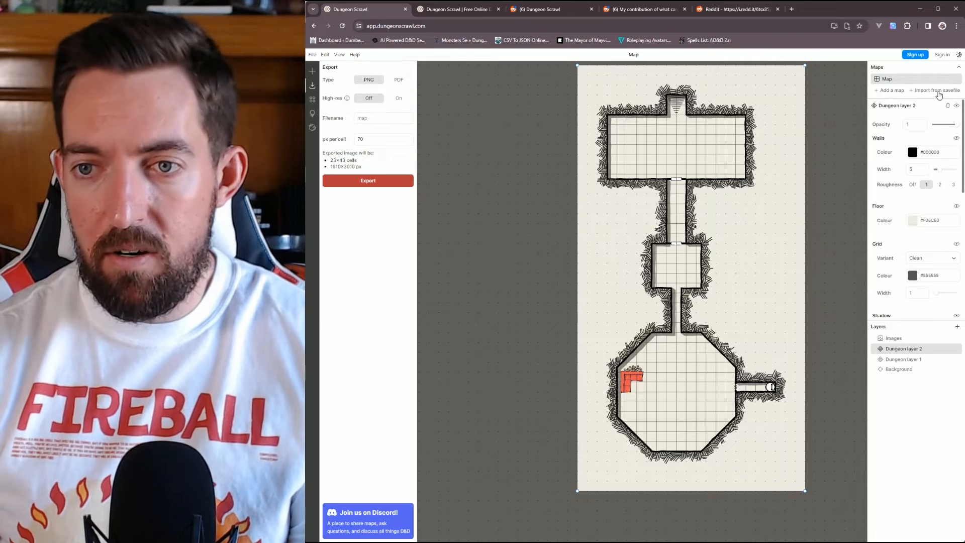
left_click(937, 92)
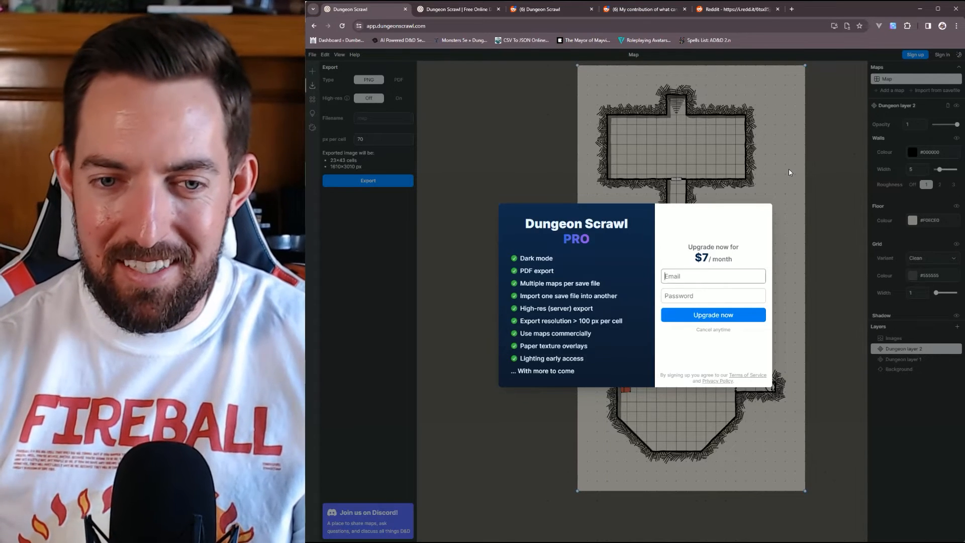
left_click(760, 171)
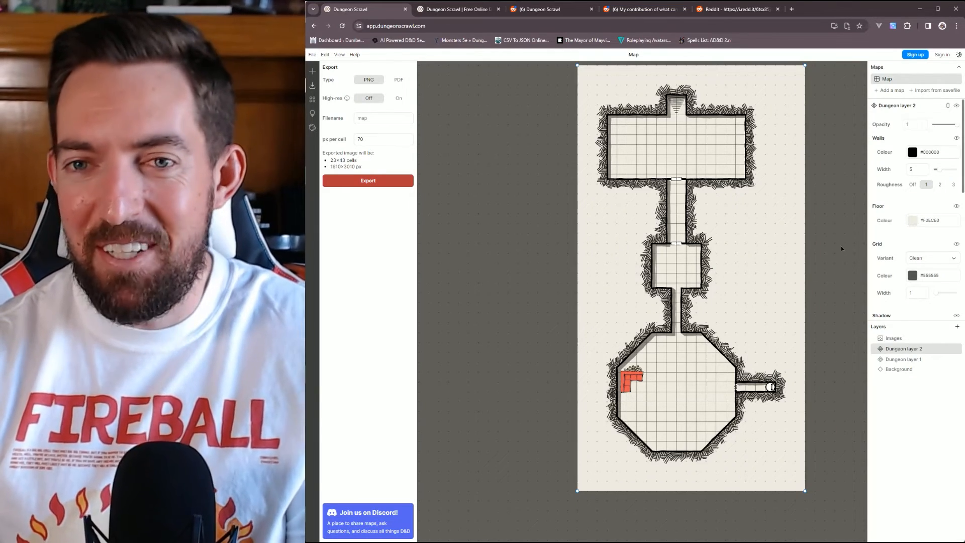
Switch to Reddit and browse the top posts of r/dungeonscrawl for example maps.
left_click(541, 9)
scroll(525, 203, "down", 5)
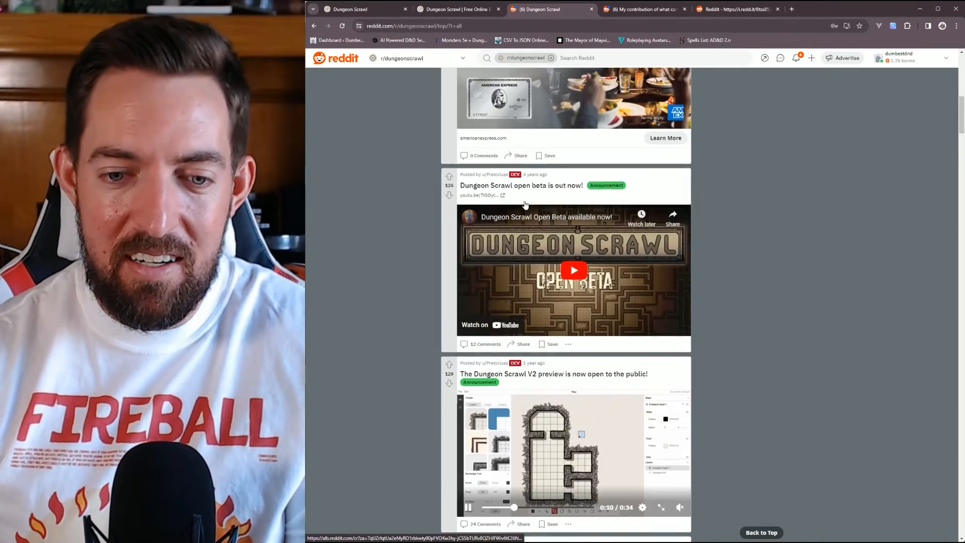
scroll(525, 204, "down", 20)
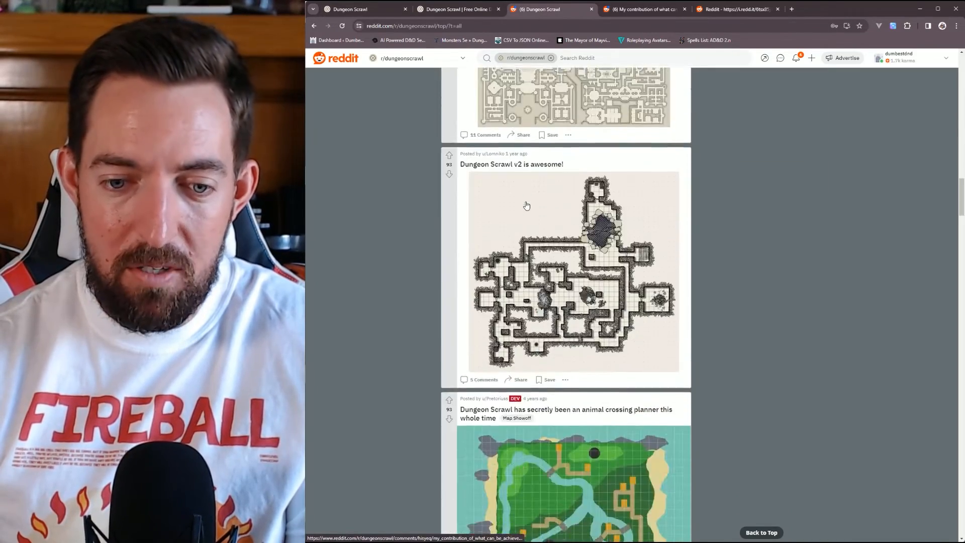
scroll(526, 205, "up", 8)
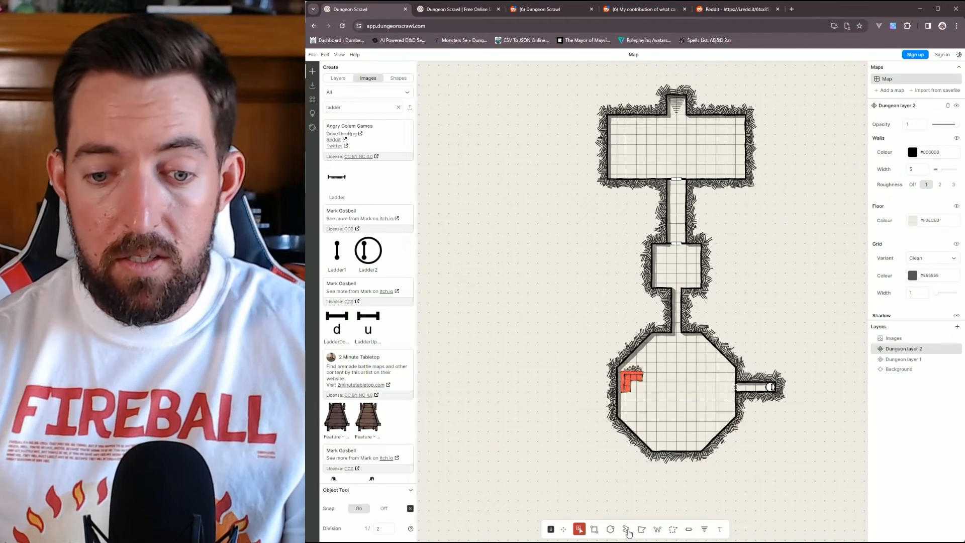
Switch back to Dungeon Scrawl and draw a straight vertical corridor about 18 cells long beside the dungeon with the Path tool.
left_click(626, 530)
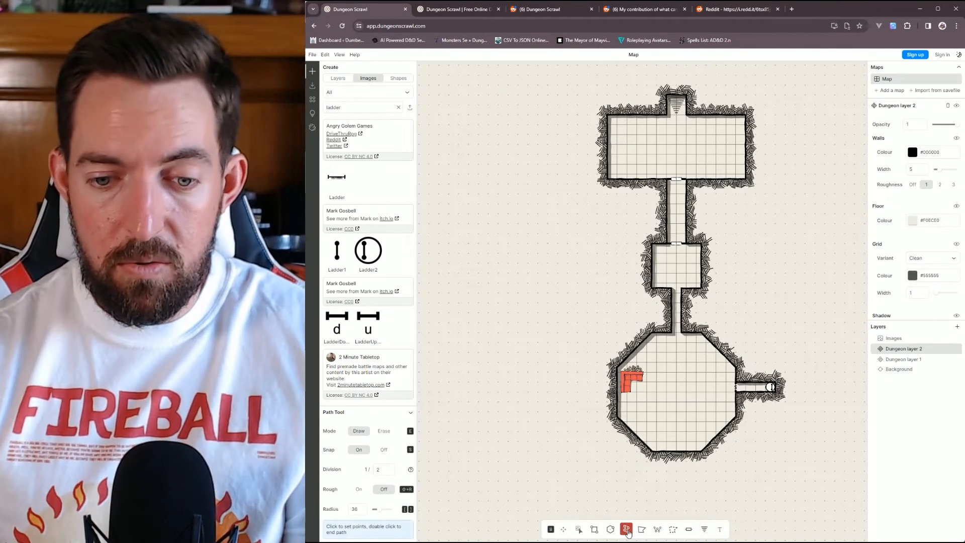
left_click(513, 184)
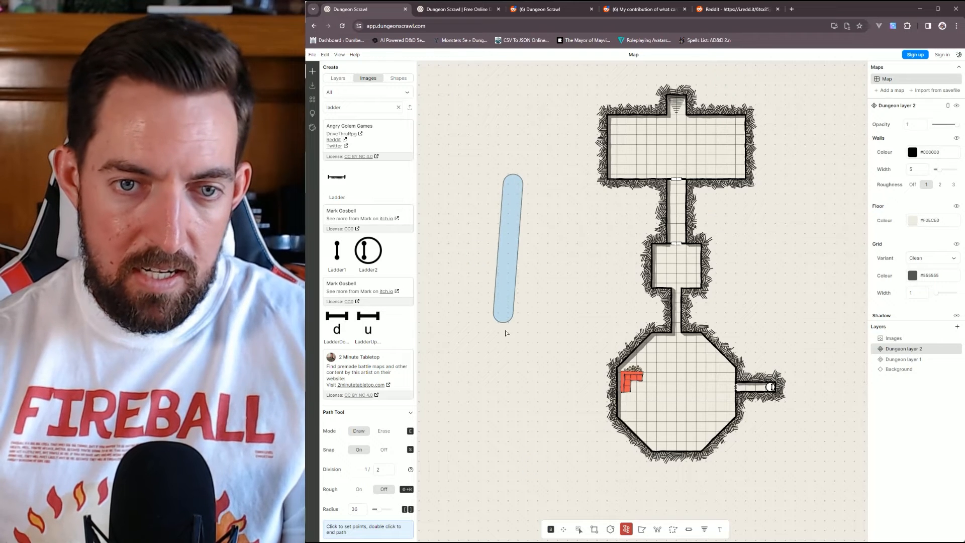
double_click(513, 362)
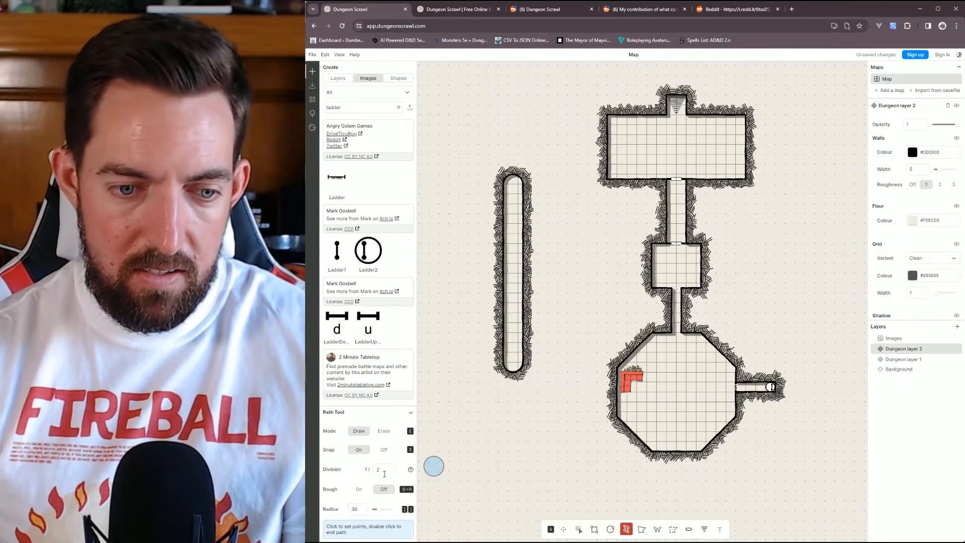
Set the path radius to 20 and draw a narrower, slightly slanted corridor between the long test corridor and the dungeon.
left_click_drag(379, 515, 371, 517)
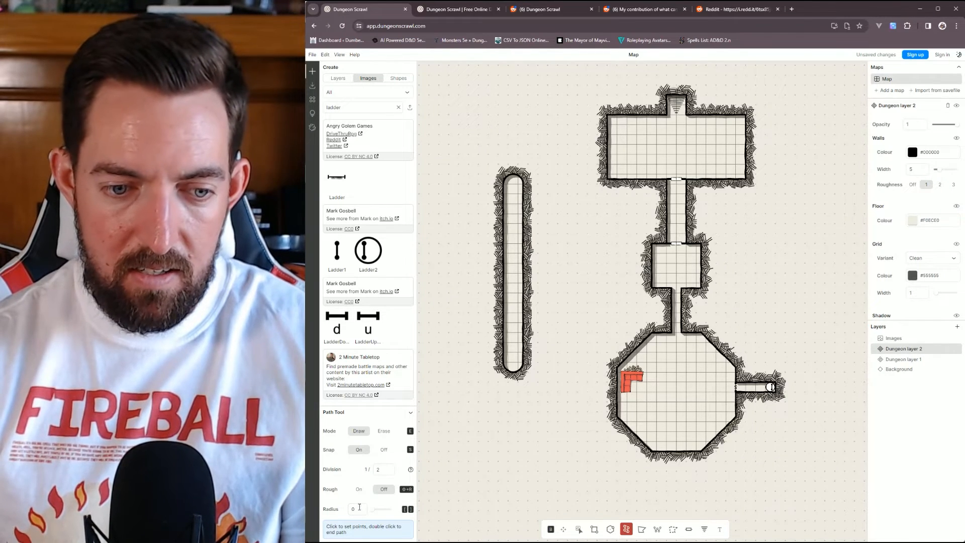
left_click_drag(370, 510, 377, 514)
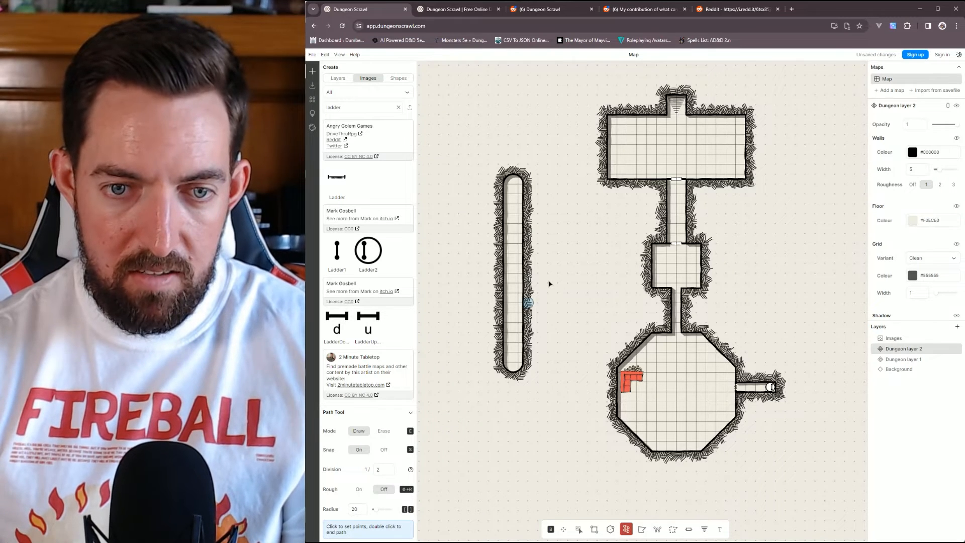
left_click(558, 247)
double_click(571, 371)
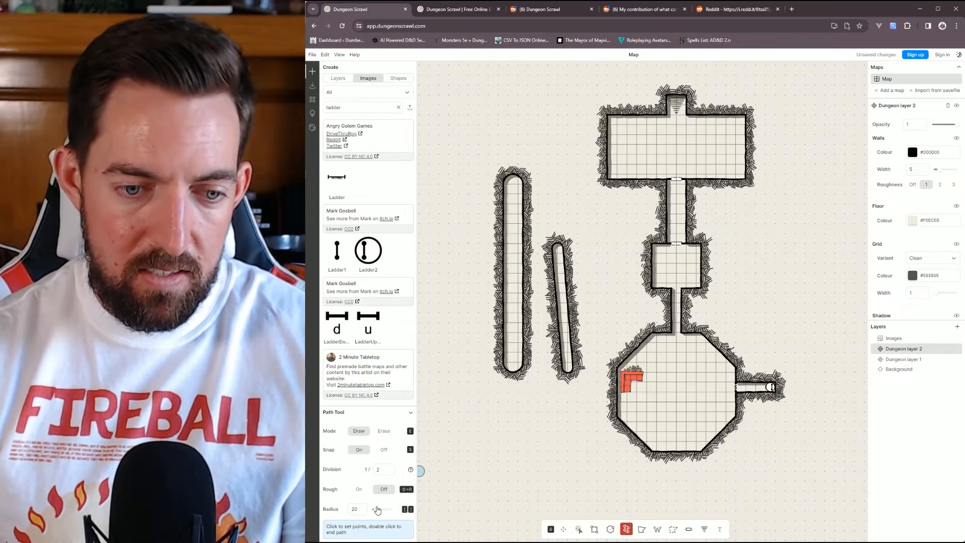
Enable Rough for the Path tool and draw a diagonal rough-edged tunnel below the two test corridors.
left_click(359, 490)
left_click(498, 431)
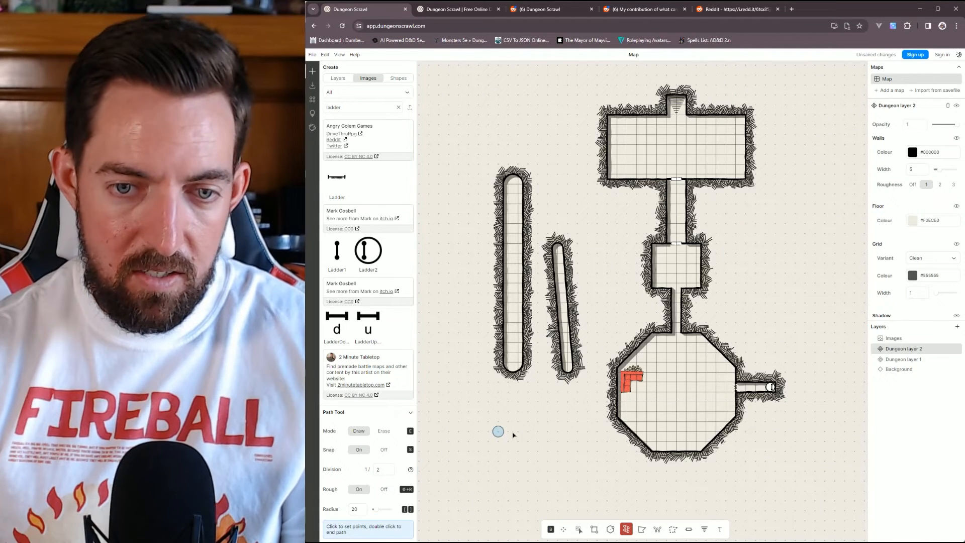
left_click(605, 492)
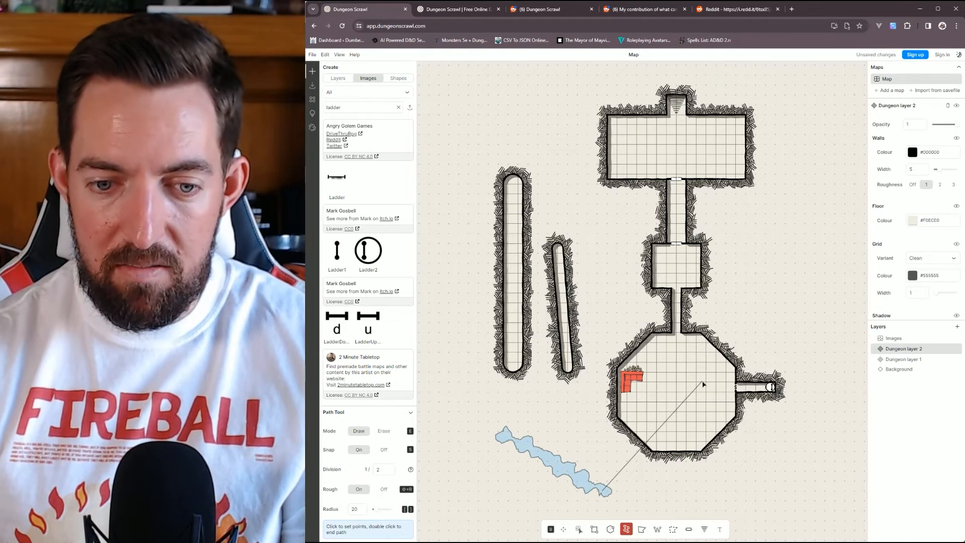
key("Return")
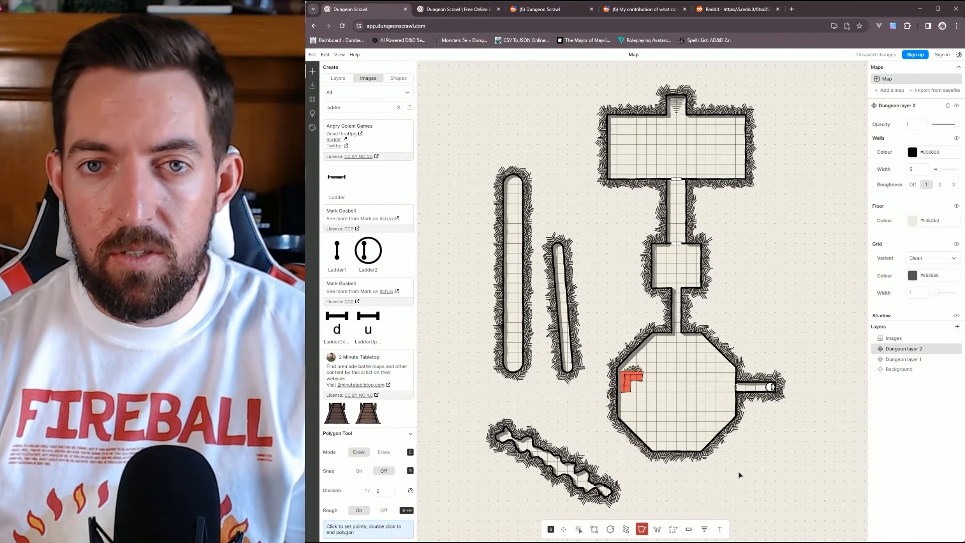
Draw an irregular rough-edged room with the Polygon tool, diagonally below the secret corridor's ladder end.
left_click(739, 473)
left_click(843, 405)
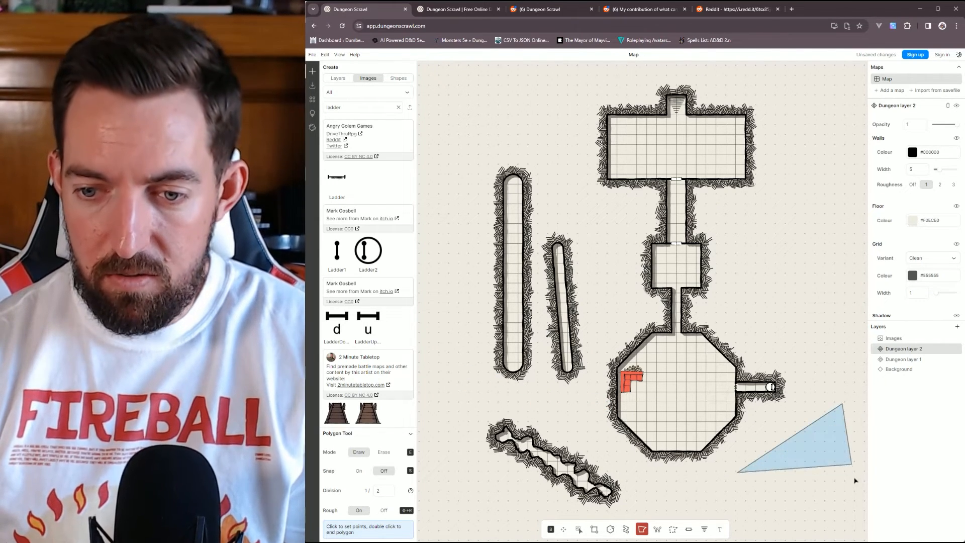
left_click(857, 489)
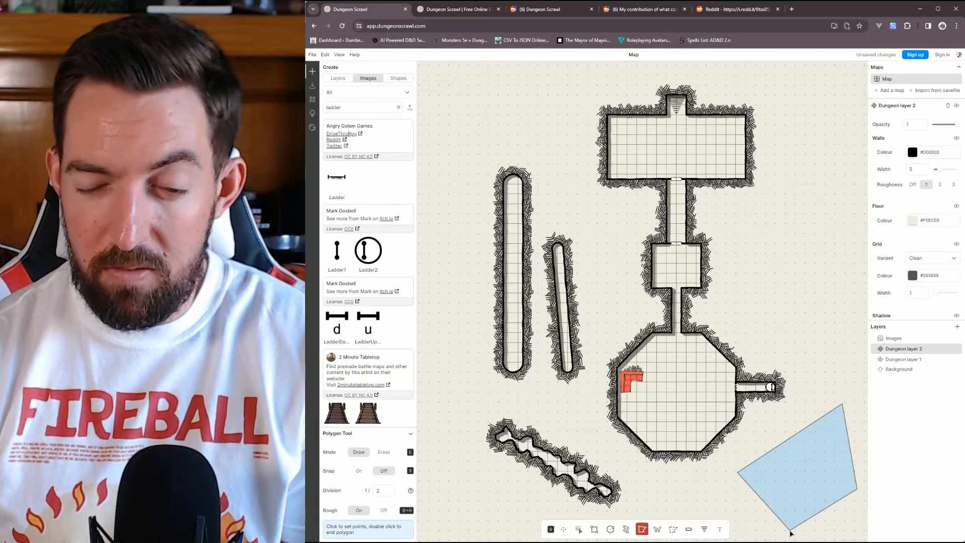
left_click(789, 532)
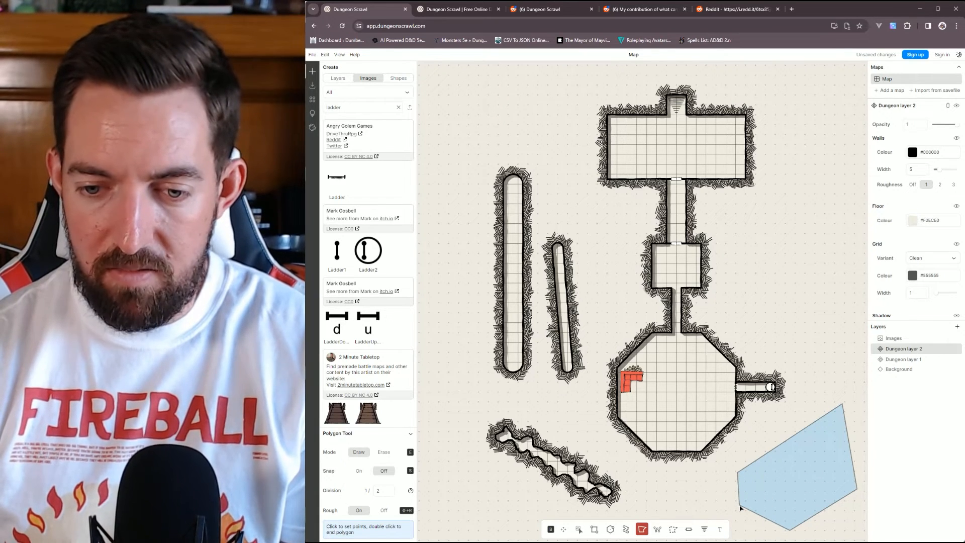
left_click(739, 508)
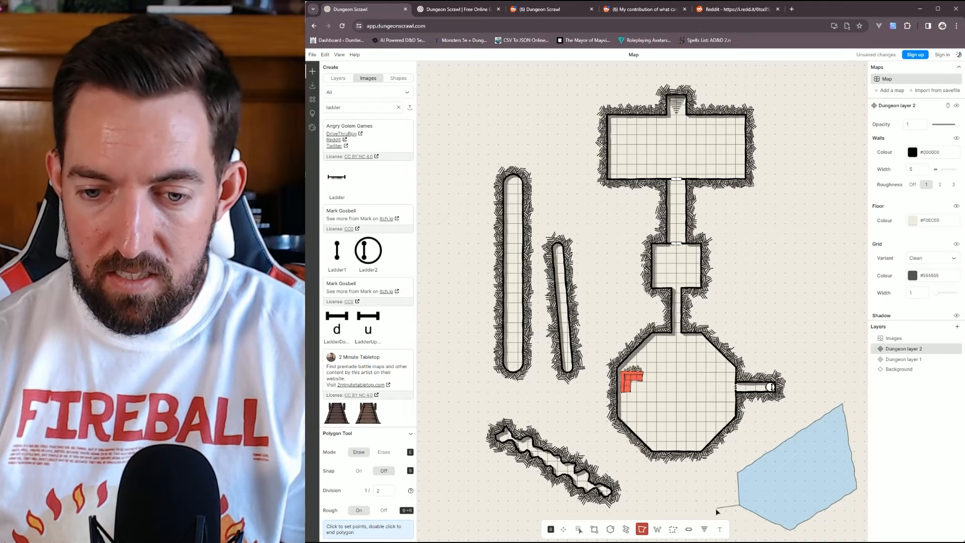
double_click(709, 511)
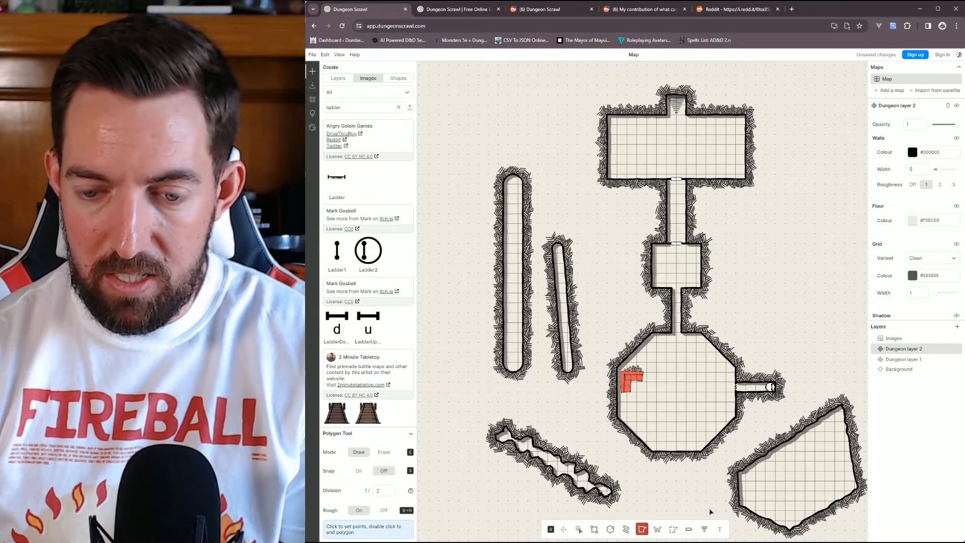
Draw a closed four-sided rough wall outline with the Wall tool in the empty area beside the small square room.
key("w")
left_click(768, 213)
left_click(834, 271)
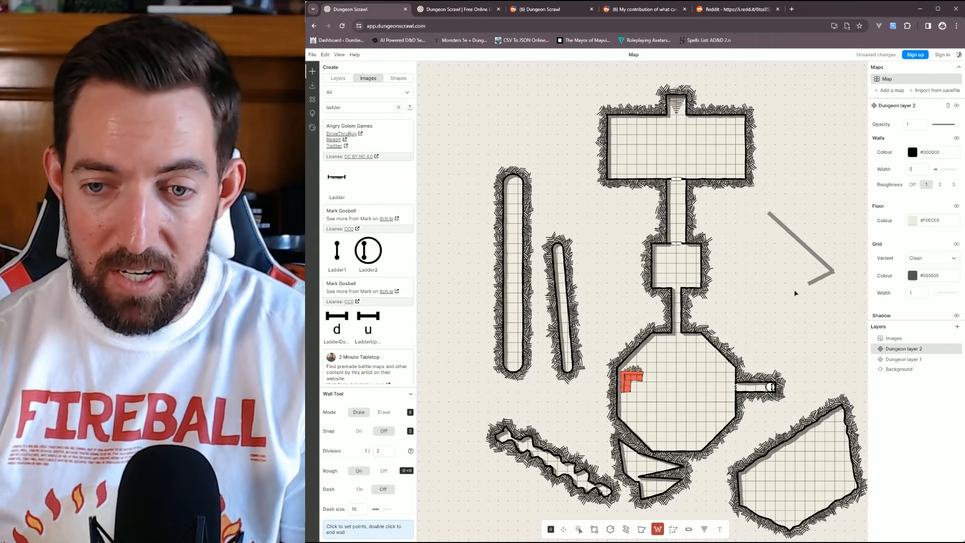
left_click(744, 258)
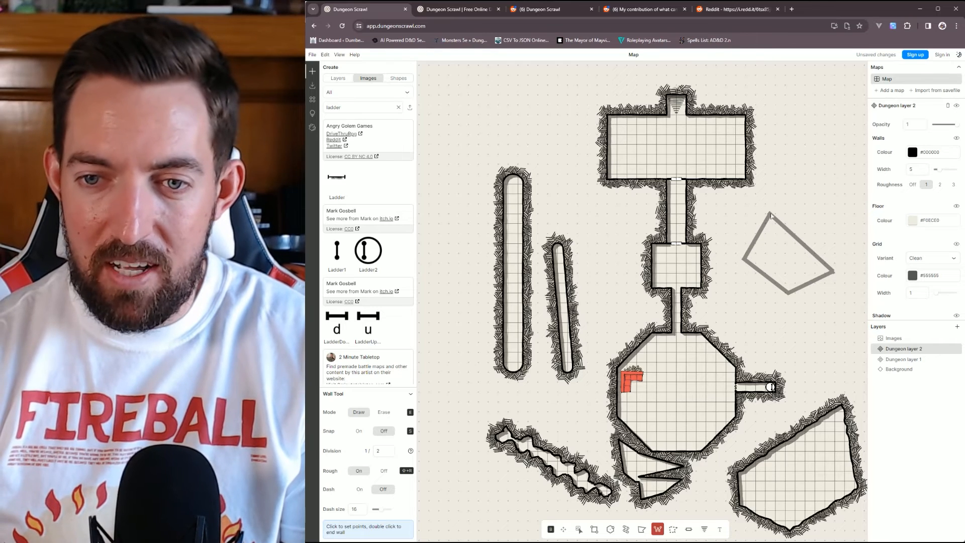
double_click(770, 214)
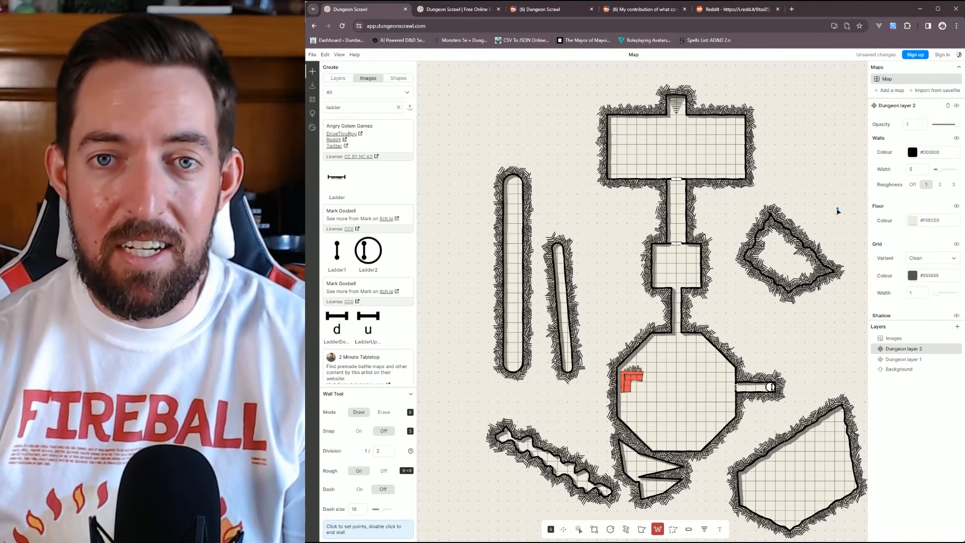
Draw a long horizontal door with the Door tool in the empty area above the four-sided wall outline.
left_click(689, 530)
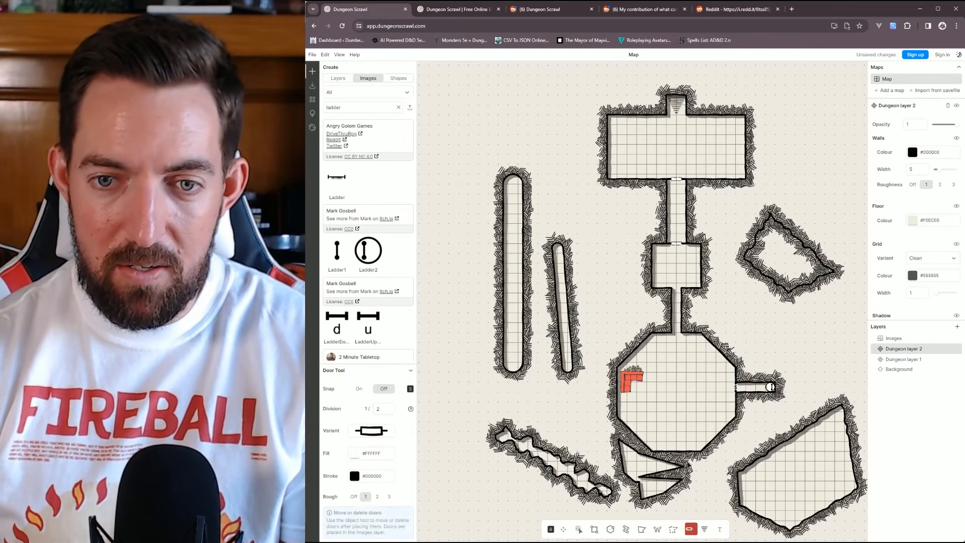
left_click_drag(742, 189, 821, 191)
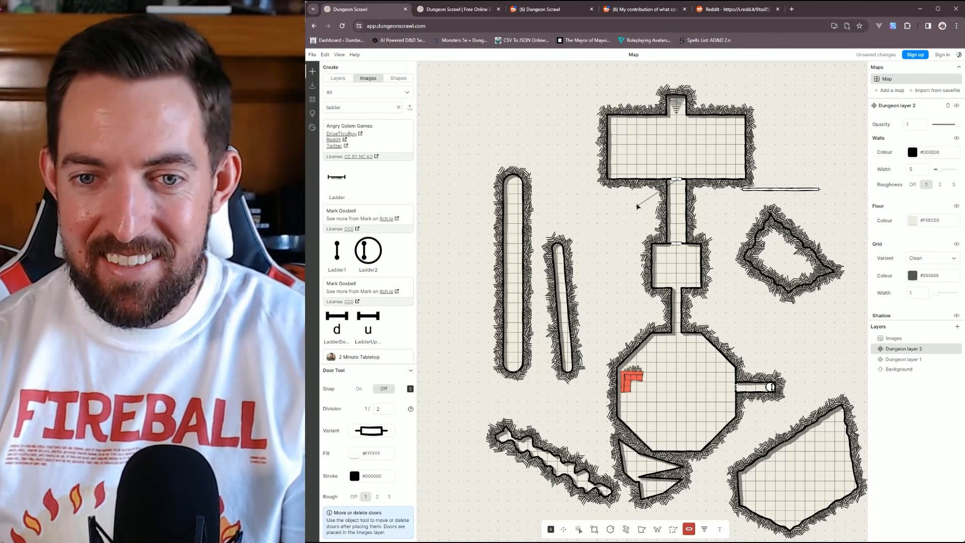
Undo the recent edits back through the test shapes, the secret corridor with its ladder and door, and the two main corridor doors.
key("ctrl+z")
key("ctrl+z")
key("ctrl+z")
key("ctrl+z")
key("ctrl+z")
key("ctrl+z")
key("ctrl+z")
key("ctrl+z")
key("ctrl+z")
key("ctrl+z")
key("ctrl+z")
key("ctrl+z")
key("ctrl+z")
key("ctrl+z")
key("ctrl+z")
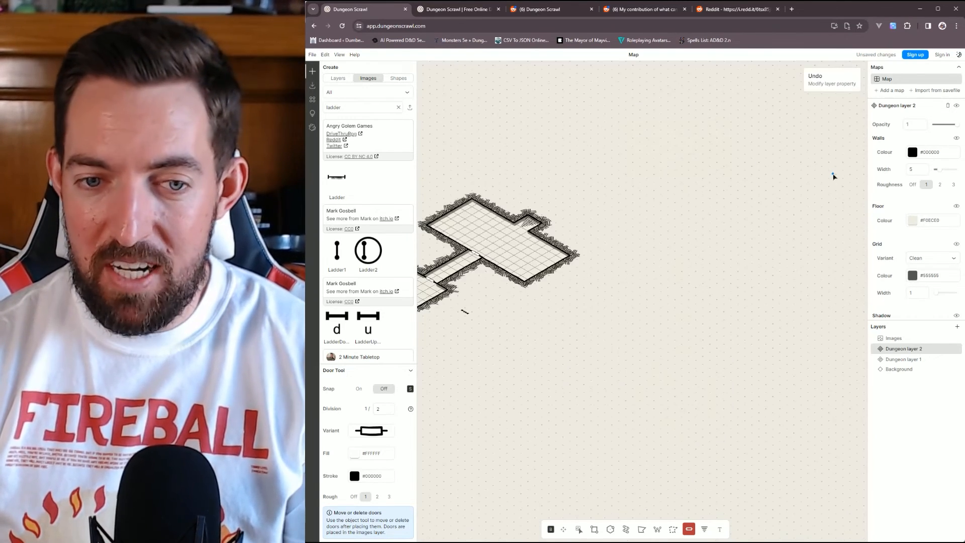
key("ctrl+z")
key("ctrl+z")
key("ctrl+z")
key("ctrl+z")
key("ctrl+z")
key("ctrl+z")
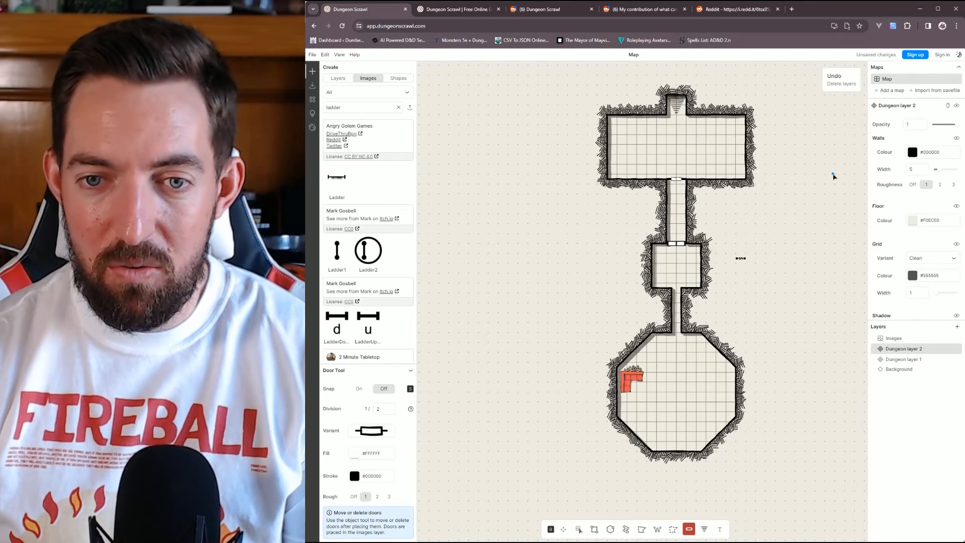
key("ctrl+z")
key("ctrl+z")
key("ctrl+z")
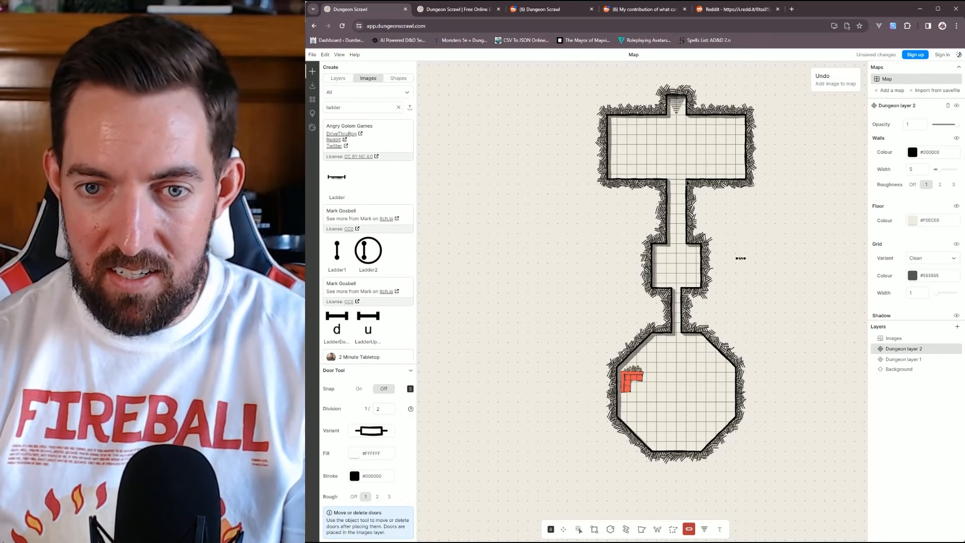
Place a door at the large room's corridor opening and plain rectangular variant doors at the other corridor openings.
left_click(676, 179)
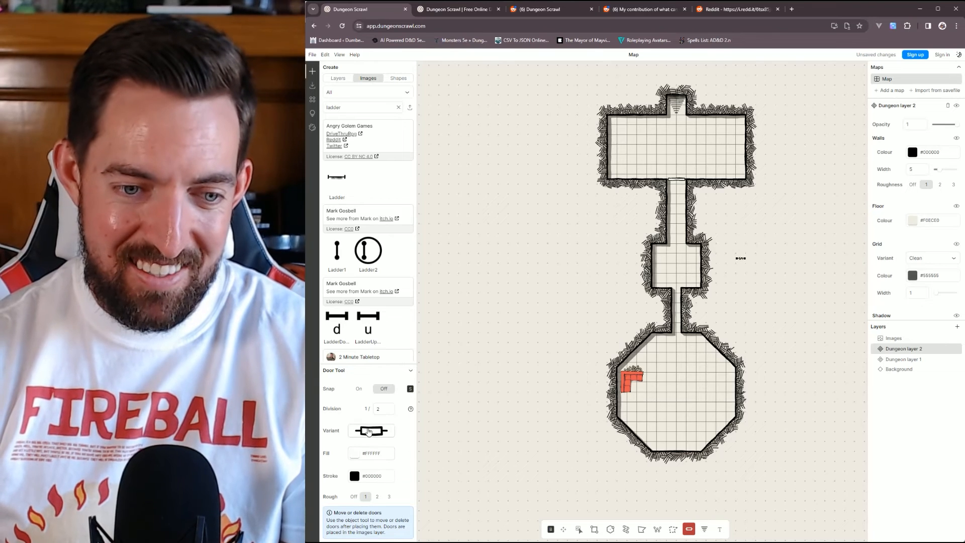
left_click(370, 431)
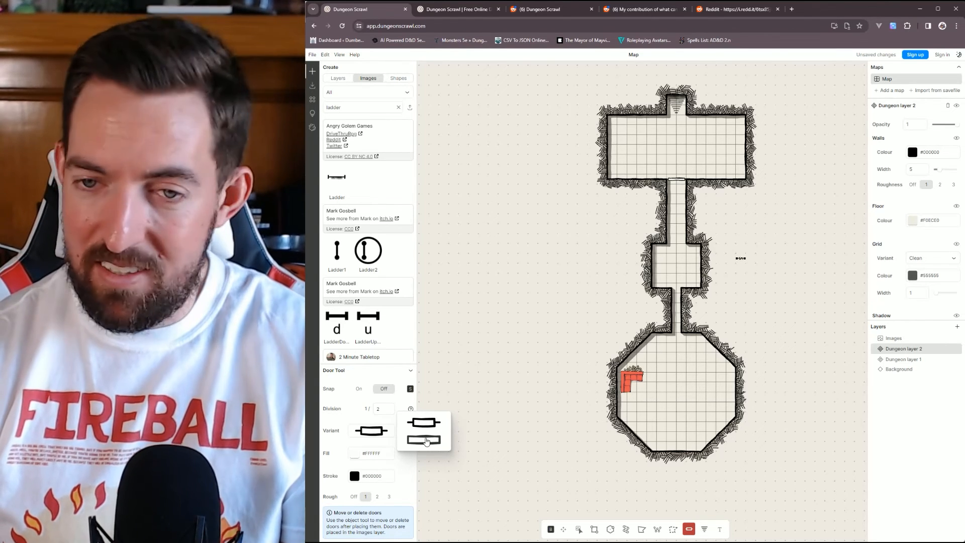
left_click(426, 441)
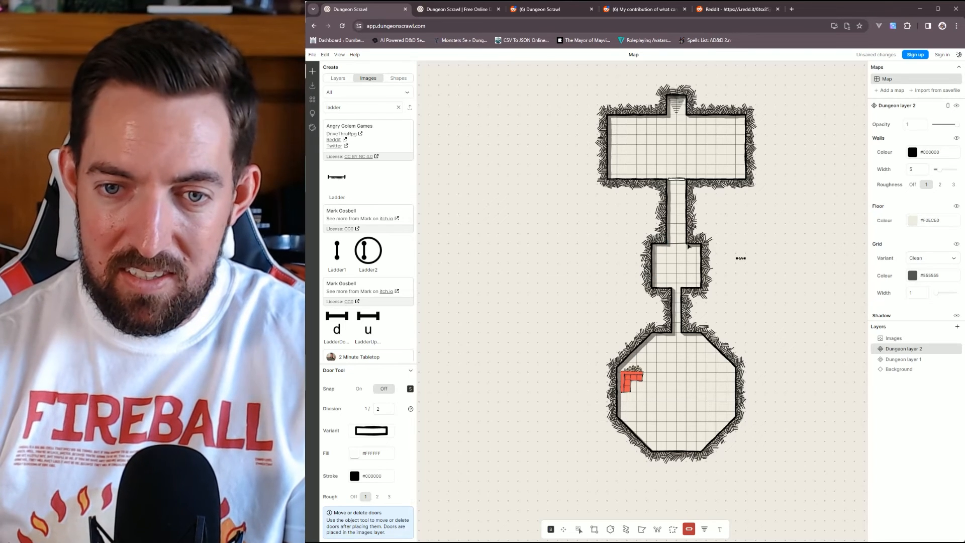
left_click(688, 246)
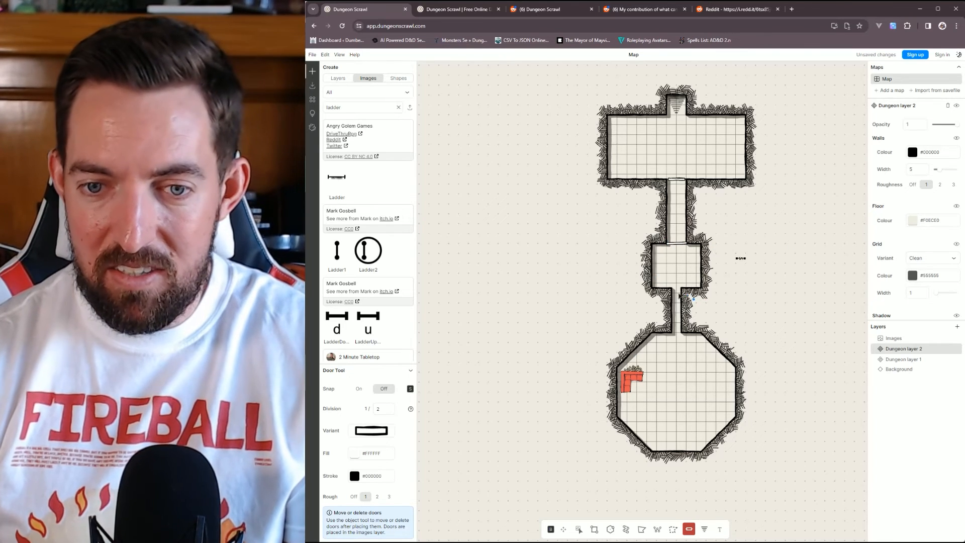
left_click(673, 290)
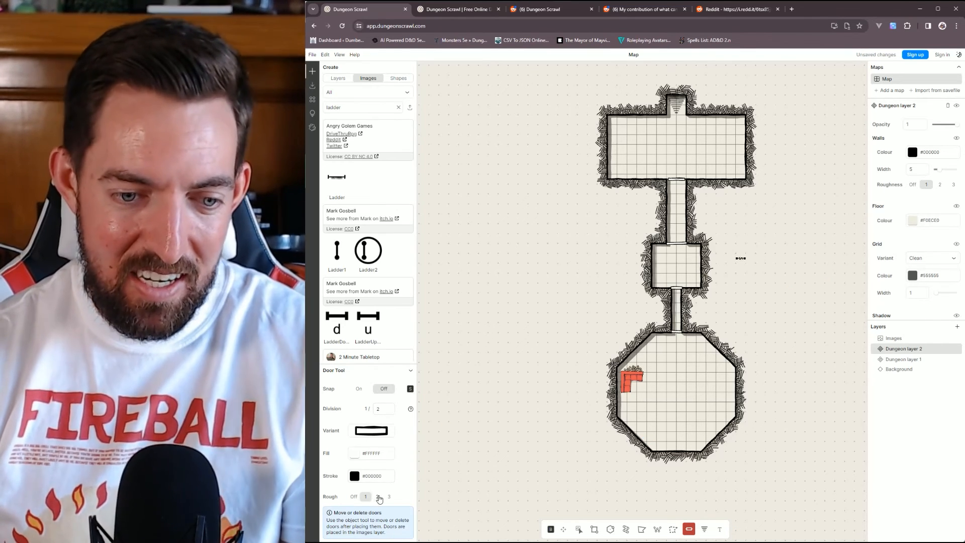
Draw two horizontal test doors beside the dungeon, one with roughness 2 and one with roughness 3, and compare them up close.
left_click(378, 496)
left_click_drag(518, 298, 582, 313)
left_click(388, 496)
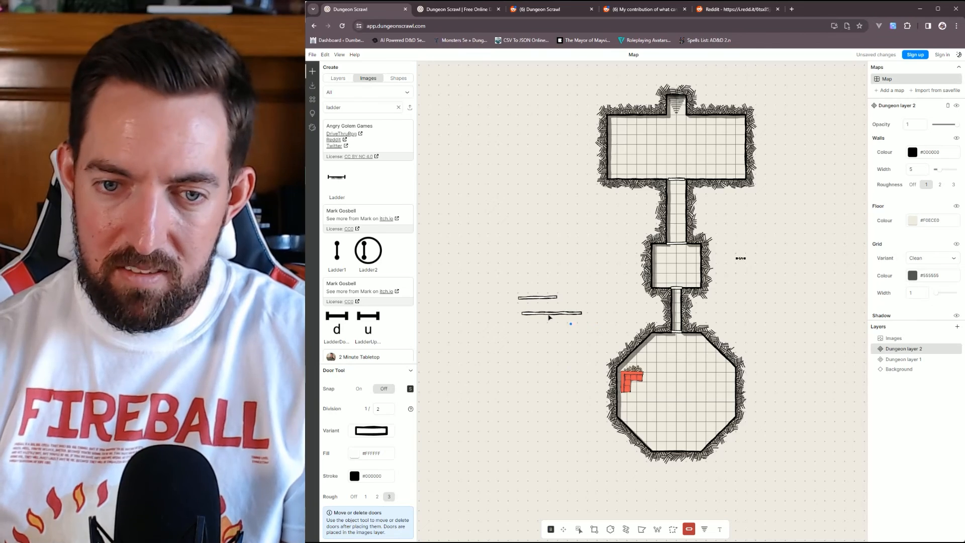
scroll(548, 317, "up", 5)
scroll(549, 317, "down", 6)
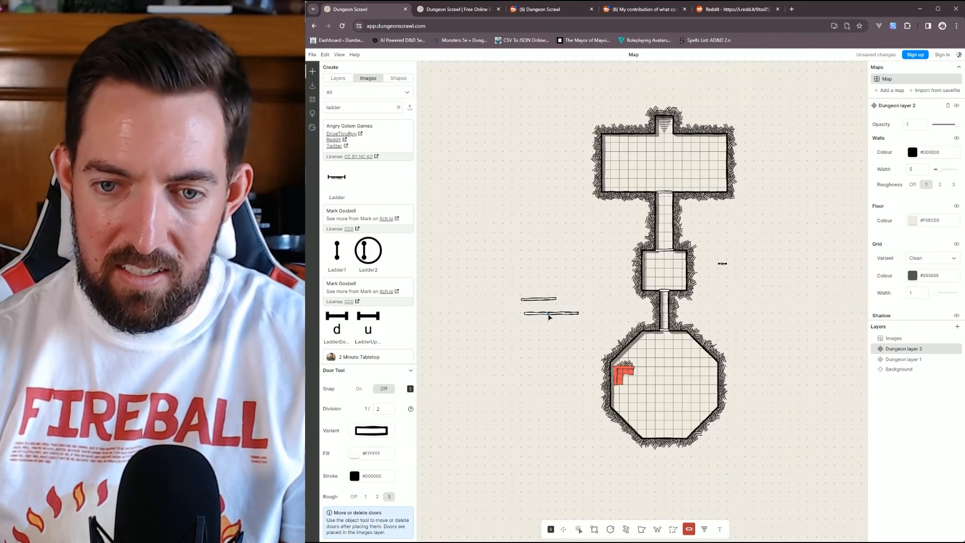
scroll(549, 317, "up", 4)
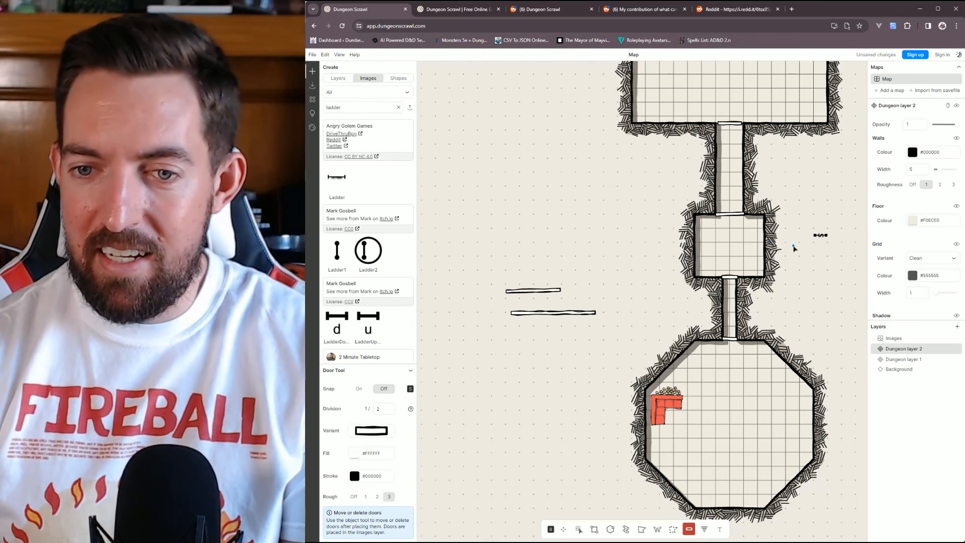
scroll(778, 261, "down", 3)
left_click_drag(790, 260, 693, 313)
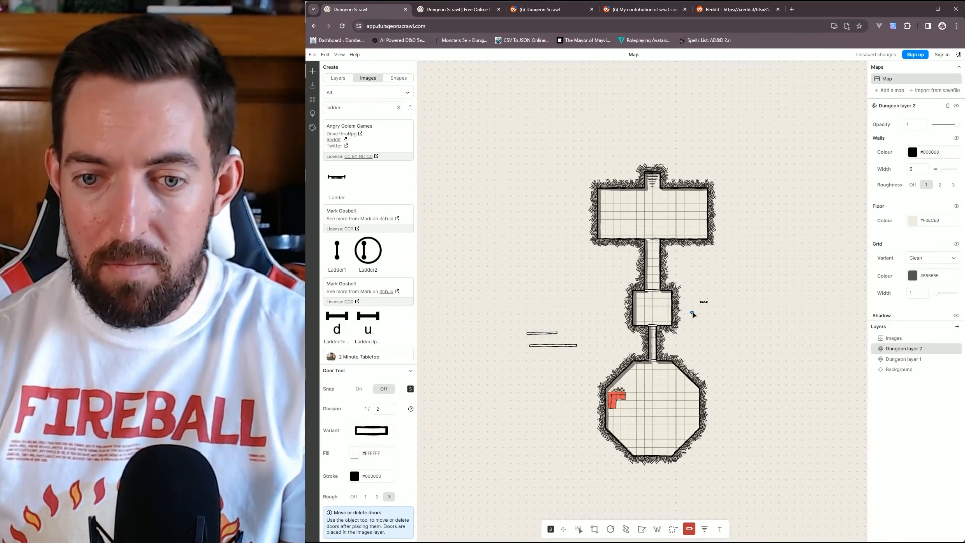